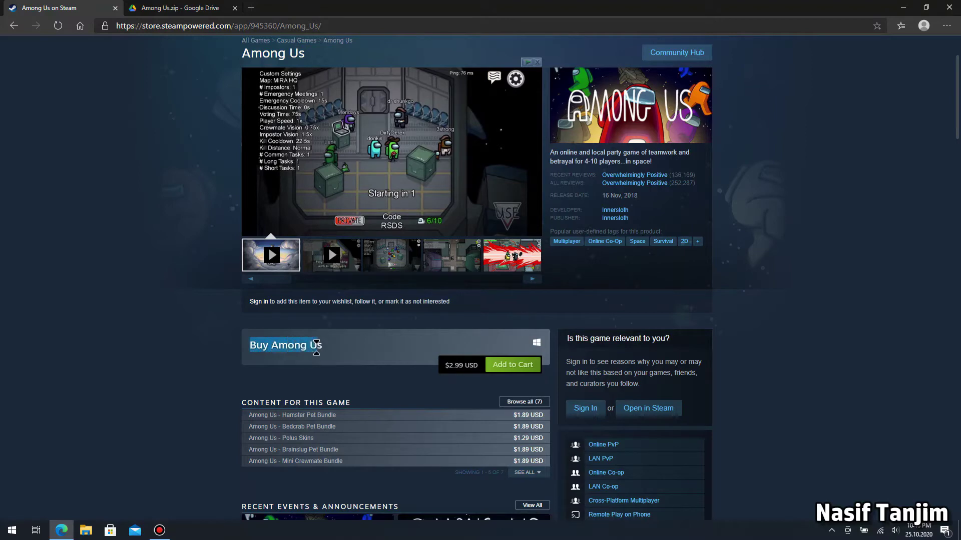
# Step: Examine the Among Us store page on Steam, zooming in on its purchase price and reading down through the game details
pyautogui.click(332, 347)
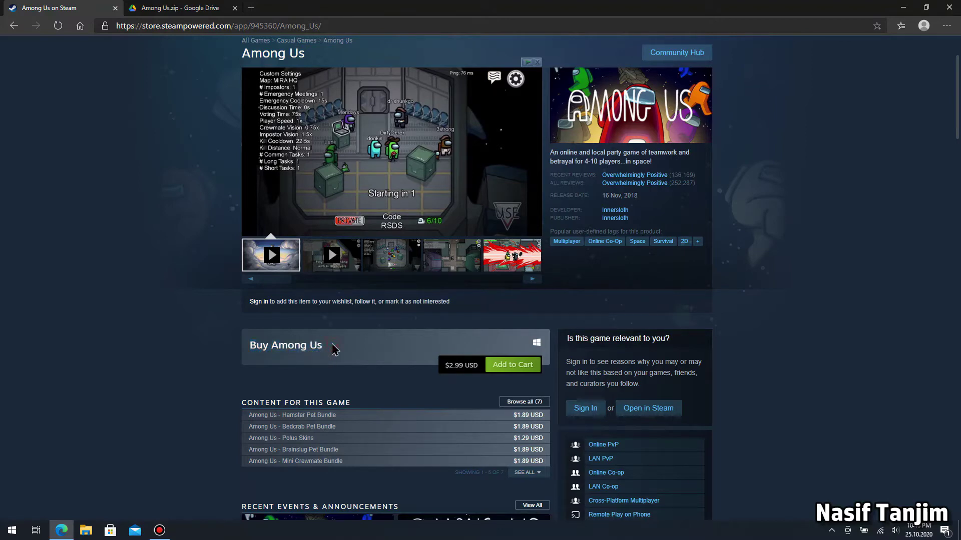
pyautogui.scroll(5, 333, 344)
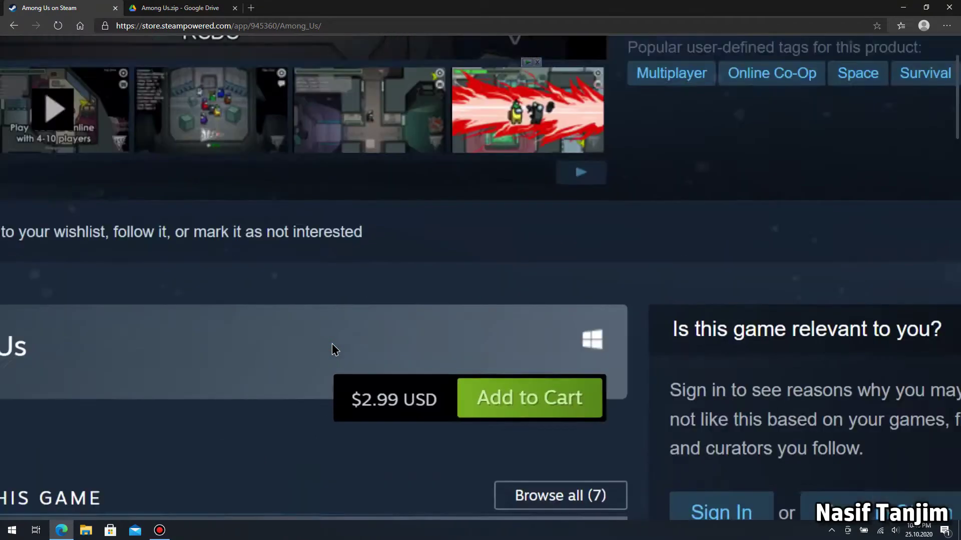
pyautogui.scroll(2, 332, 343)
pyautogui.scroll(-2, 332, 347)
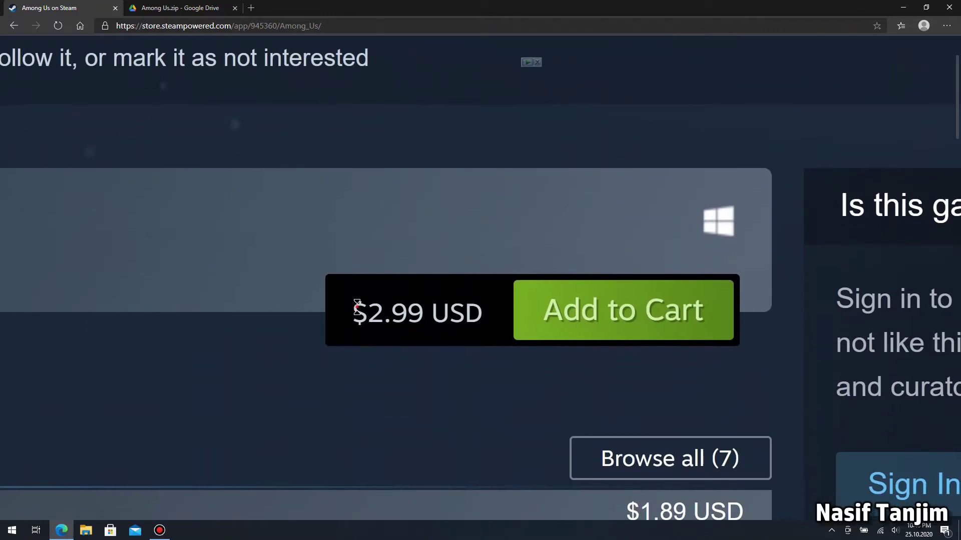
pyautogui.moveTo(357, 311); pyautogui.dragTo(484, 320)
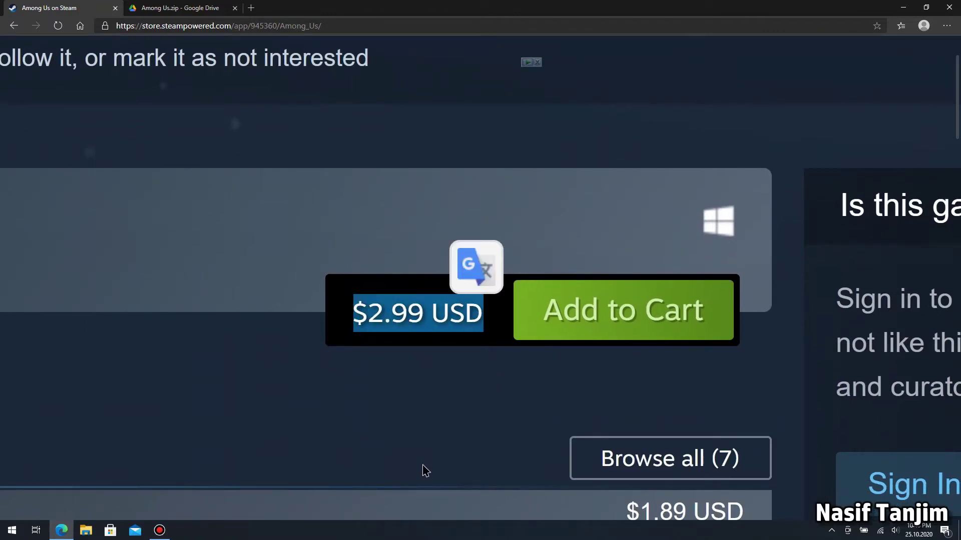
pyautogui.click(371, 463)
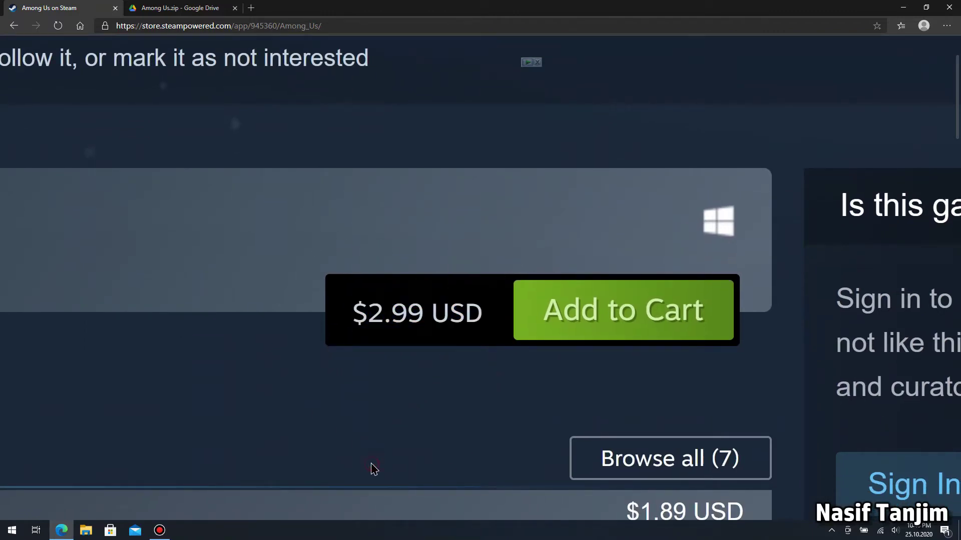
pyautogui.scroll(-7, 371, 463)
pyautogui.scroll(-7, 371, 463)
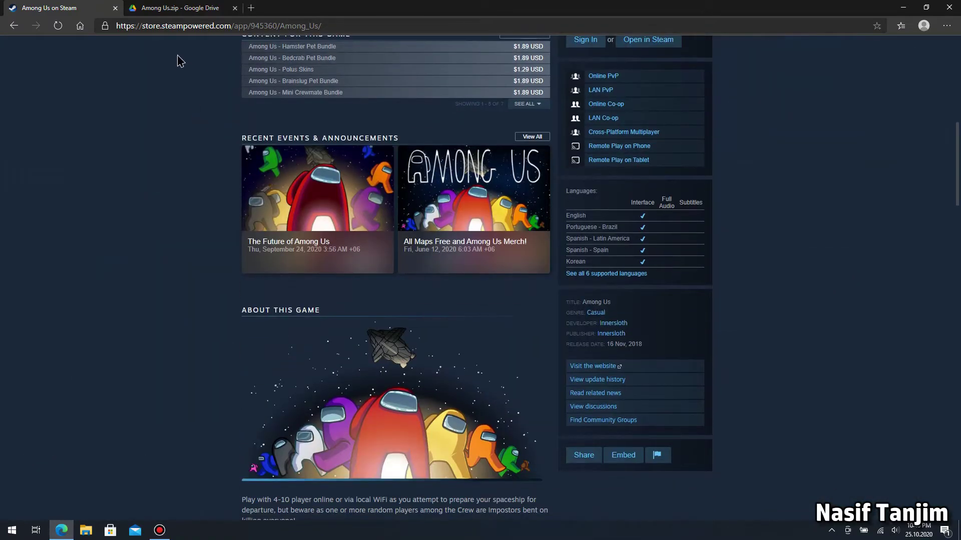
# Step: Close the Steam store page, request the Among Us.zip download from Google Drive, and dismiss the download dialog on the desktop
pyautogui.click(162, 9)
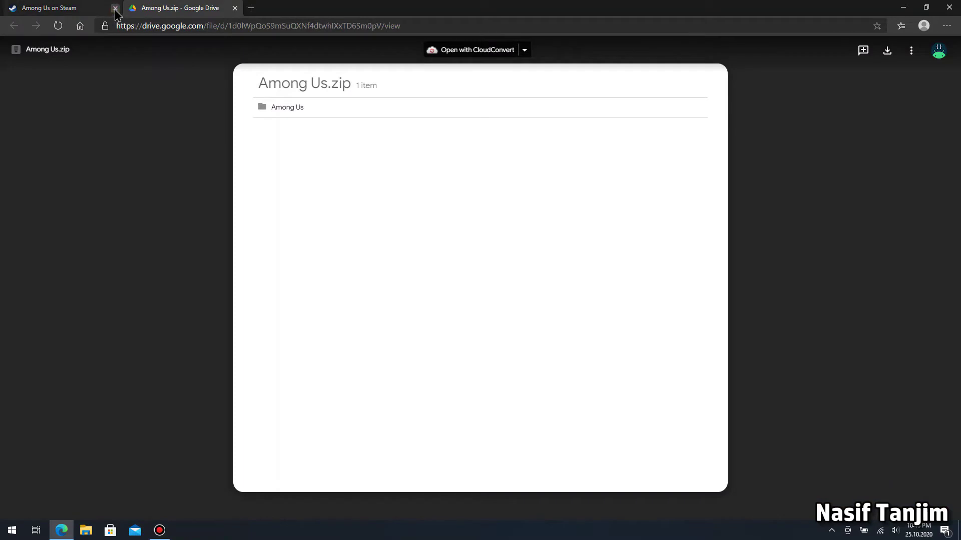
pyautogui.click(115, 8)
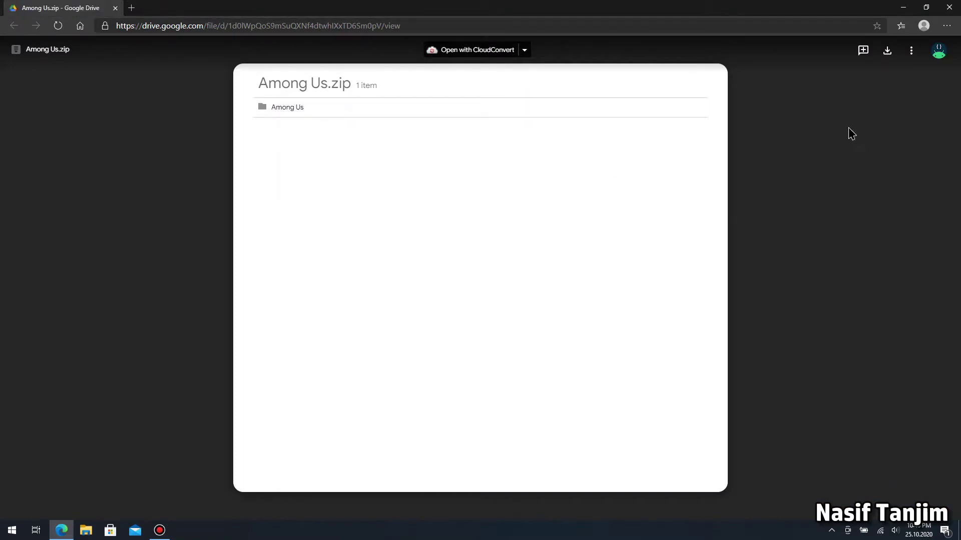
pyautogui.click(887, 51)
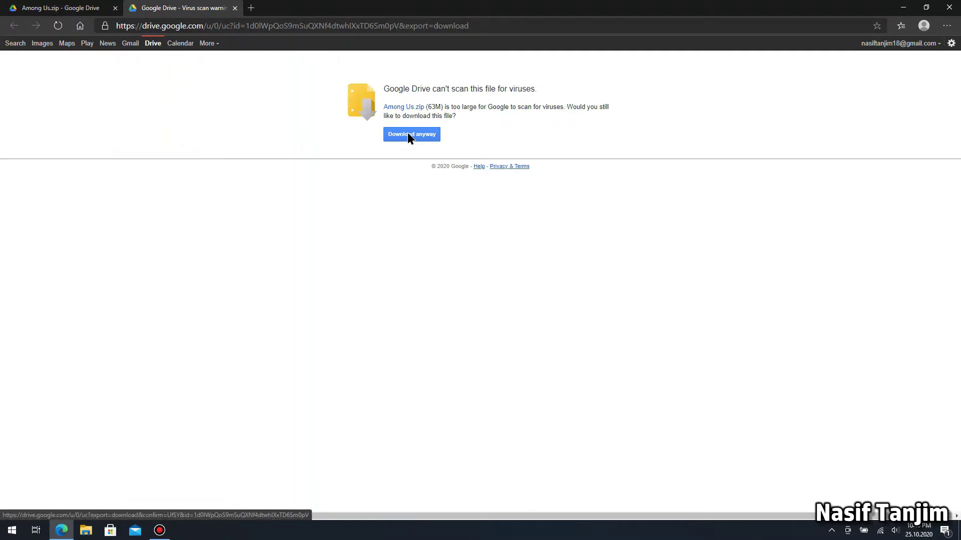
pyautogui.click(411, 135)
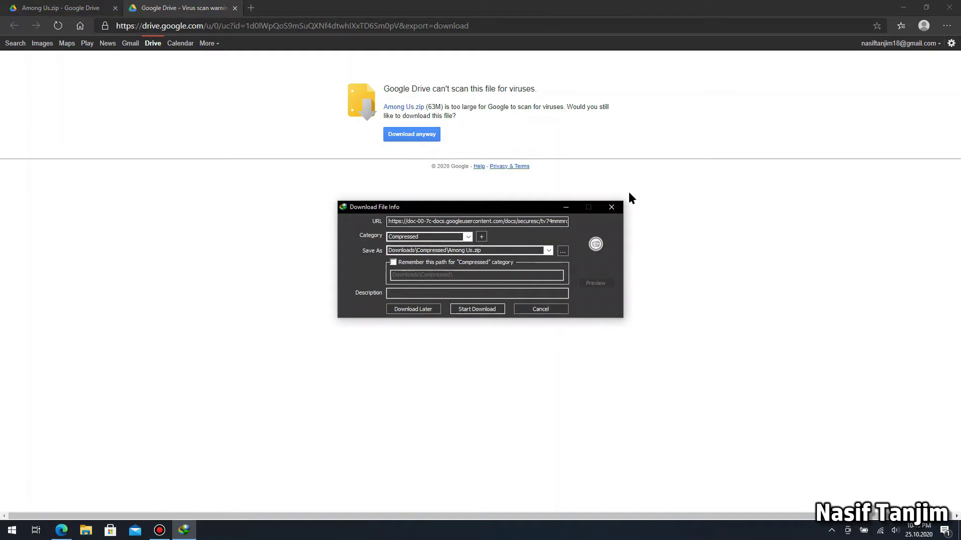
pyautogui.click(904, 8)
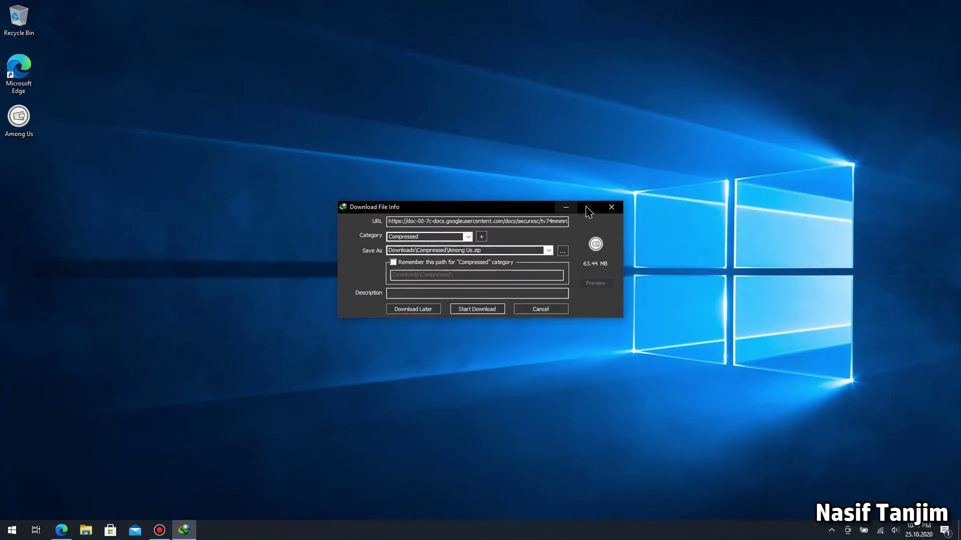
pyautogui.press('Escape')
# Step: Move the Among Us archive away from the desktop's edge and extract it directly onto the desktop with WinRAR
pyautogui.moveTo(35, 119); pyautogui.dragTo(150, 123)
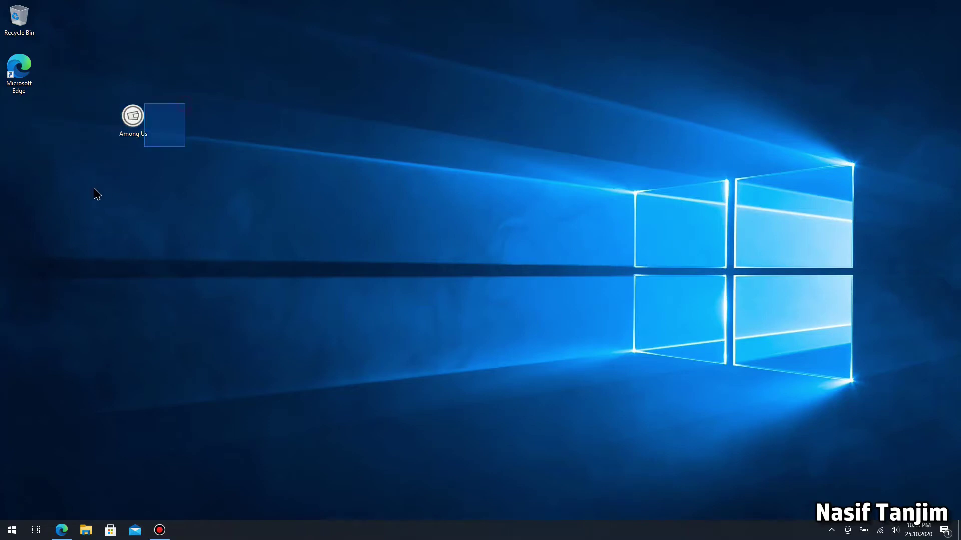
pyautogui.doubleClick(132, 116)
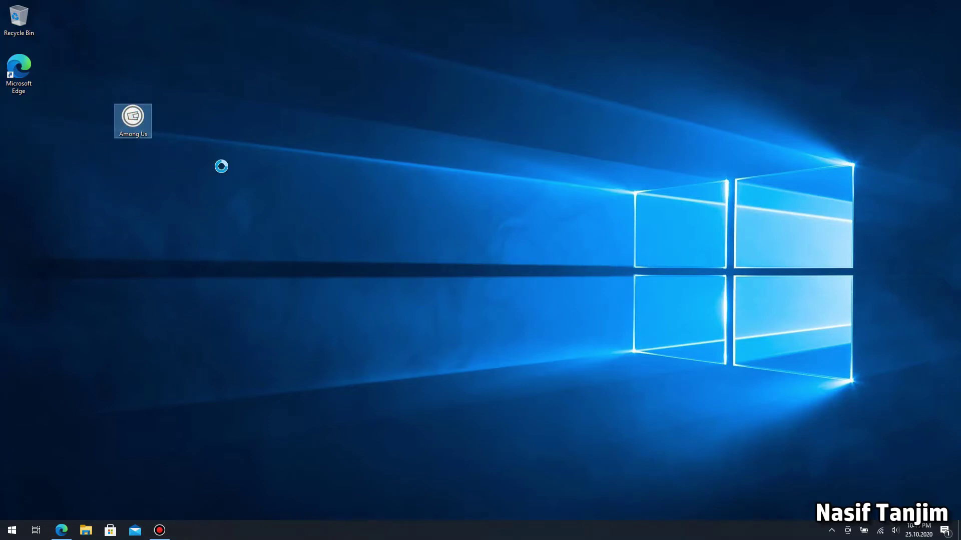
pyautogui.rightClick(131, 111)
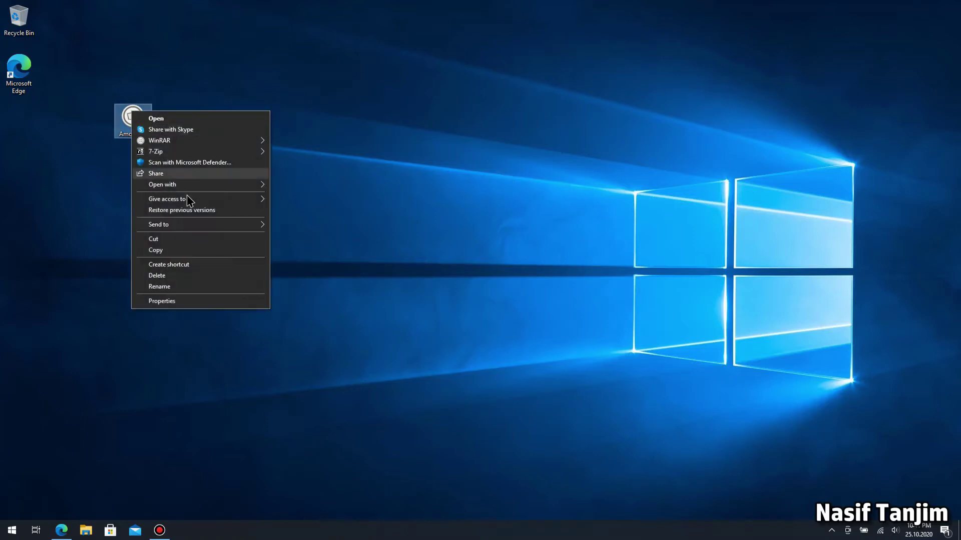
pyautogui.moveTo(264, 143)
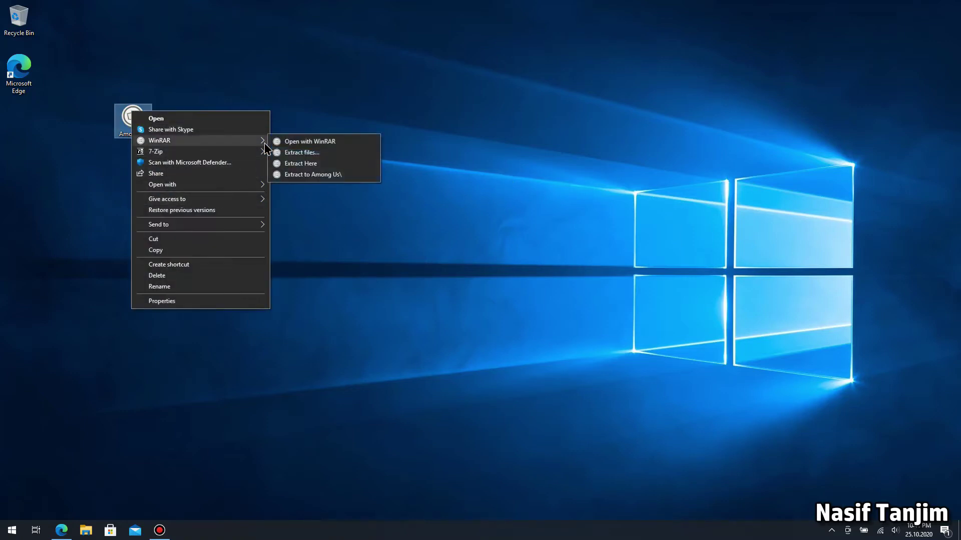
pyautogui.click(301, 164)
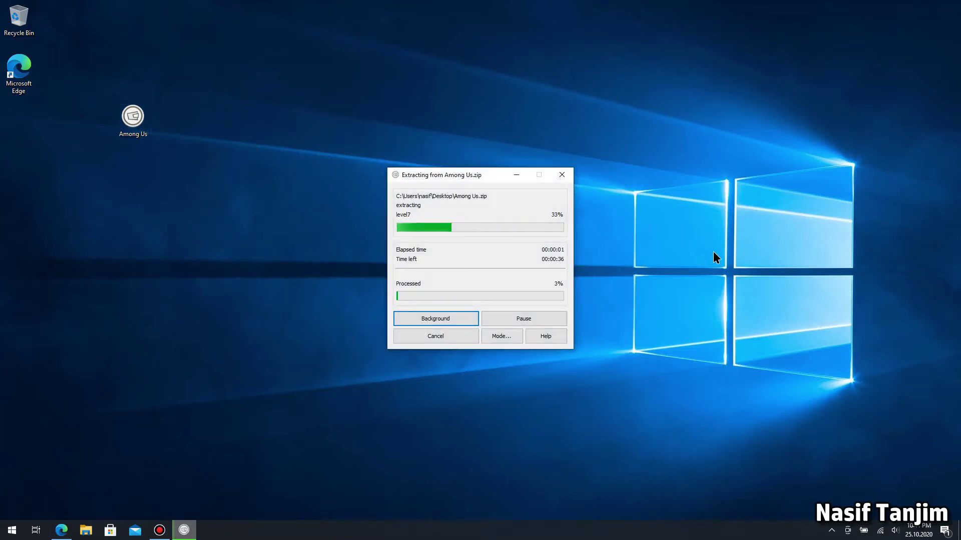
pyautogui.click(158, 531)
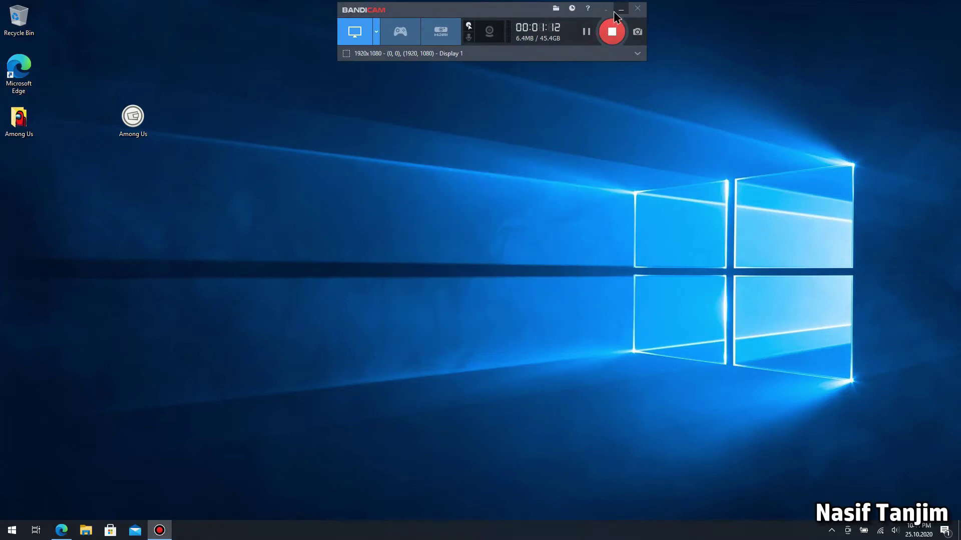
pyautogui.click(621, 9)
# Step: Place the extracted Among Us folder near the middle of the desktop and open it
pyautogui.moveTo(20, 119)
pyautogui.mouseDown()
pyautogui.moveTo(332, 193)
pyautogui.moveTo(425, 327)
pyautogui.moveTo(436, 323)
pyautogui.mouseUp()
pyautogui.moveTo(371, 242); pyautogui.dragTo(429, 334)
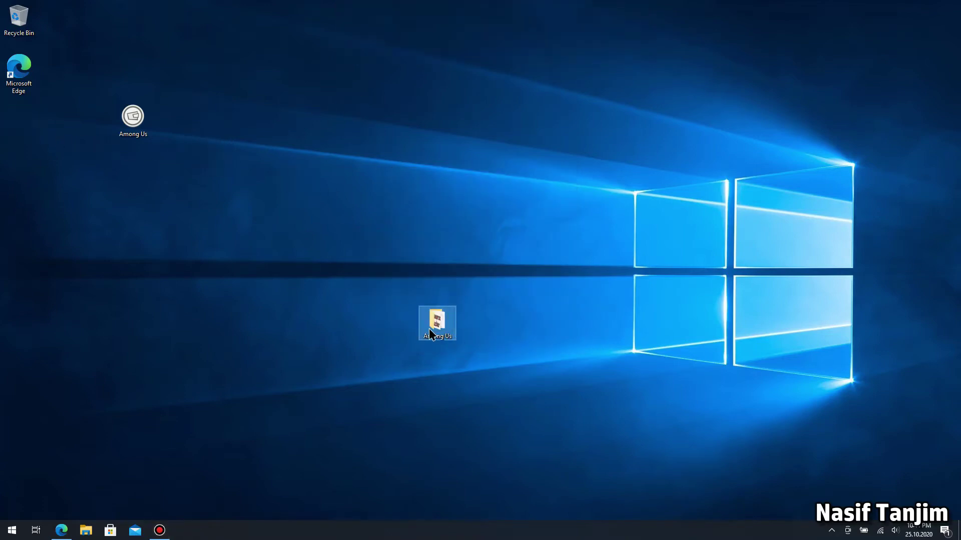
pyautogui.doubleClick(430, 331)
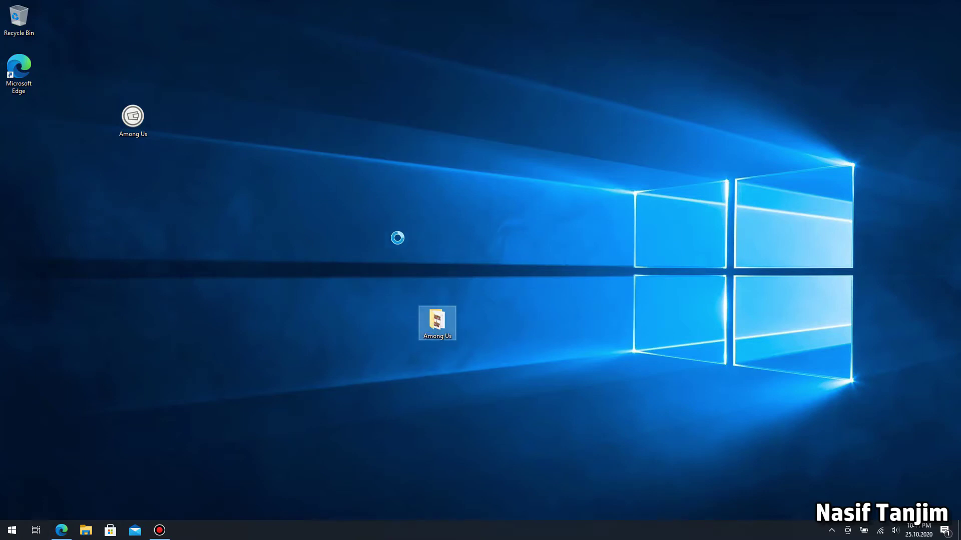
pyautogui.moveTo(312, 197); pyautogui.dragTo(375, 241)
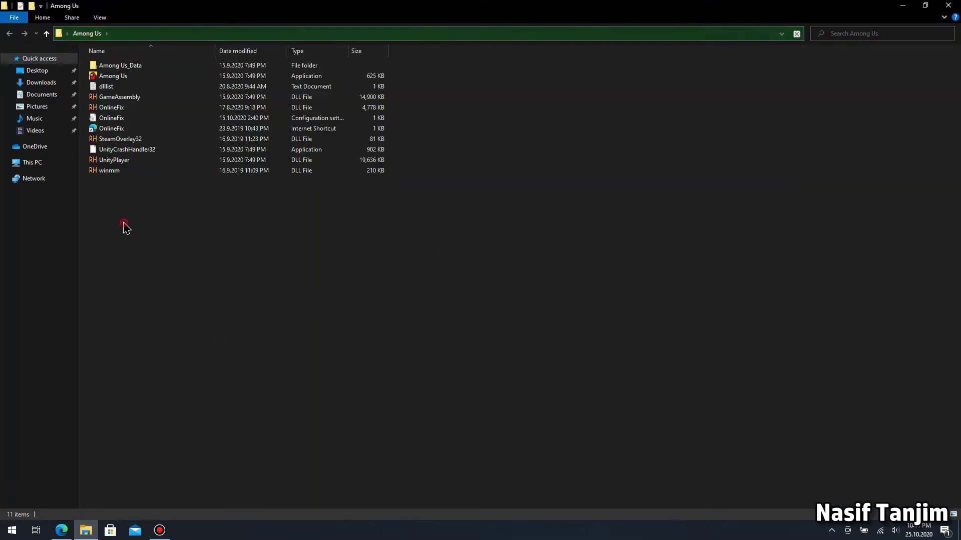
# Step: Display the contents of the Among Us folder as large icons
pyautogui.moveTo(124, 222); pyautogui.dragTo(240, 281)
pyautogui.rightClick(200, 227)
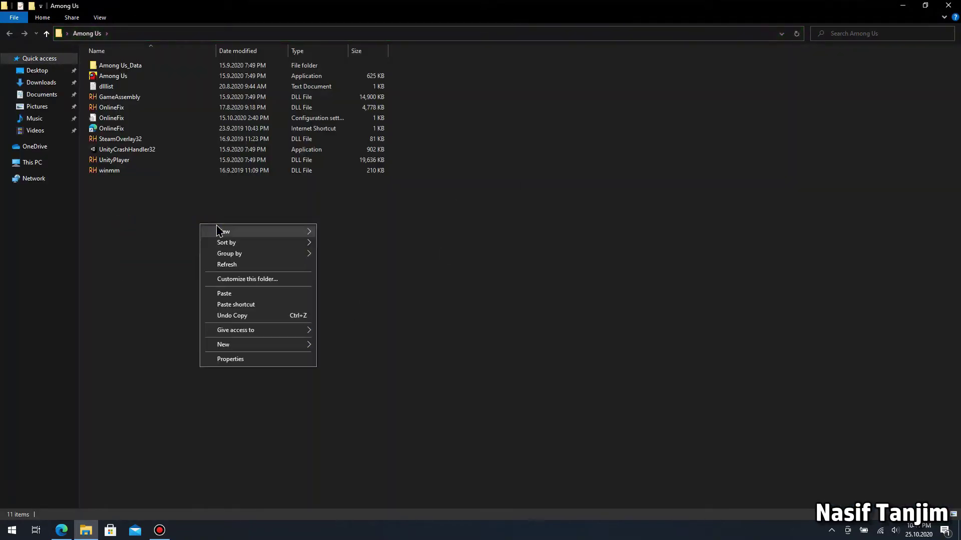
pyautogui.moveTo(225, 231)
pyautogui.click(337, 244)
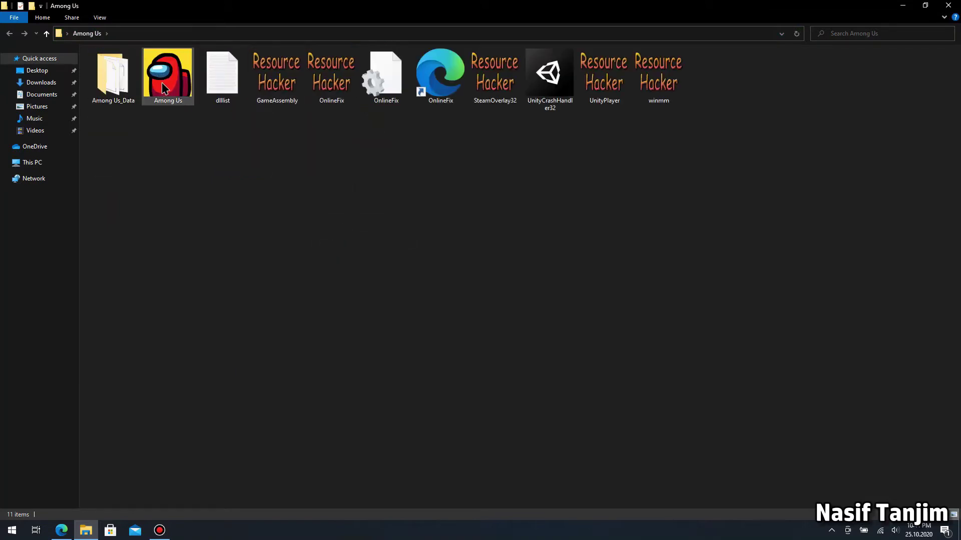
# Step: Set the Among Us application's compatibility properties to run the program as an administrator, and minimize the folder window
pyautogui.doubleClick(167, 78)
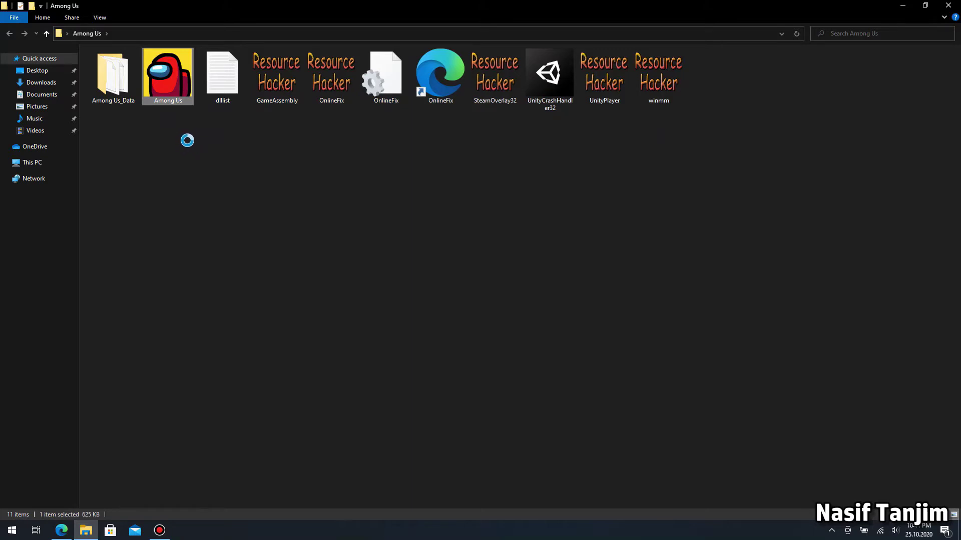
pyautogui.rightClick(167, 78)
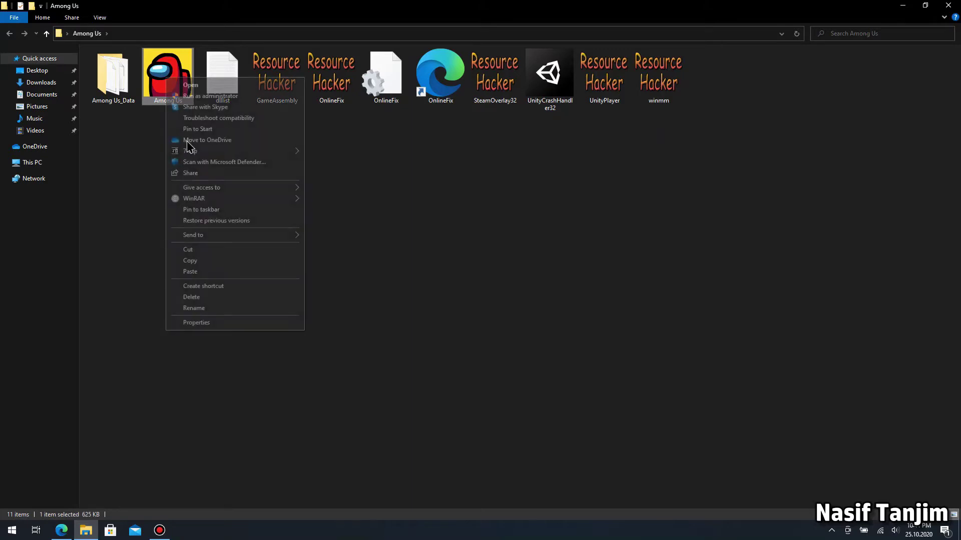
pyautogui.click(213, 323)
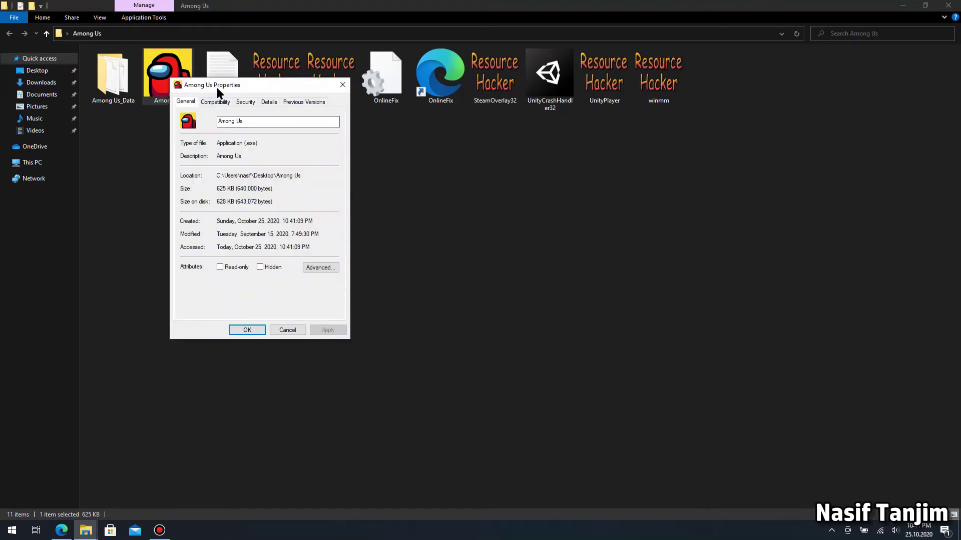
pyautogui.moveTo(225, 93); pyautogui.dragTo(256, 133)
pyautogui.click(250, 145)
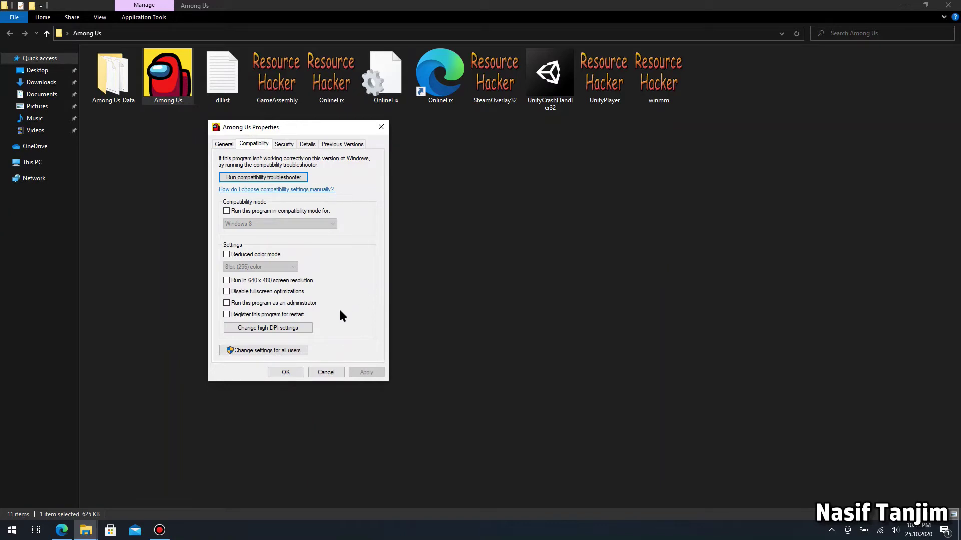
pyautogui.click(253, 304)
pyautogui.click(286, 373)
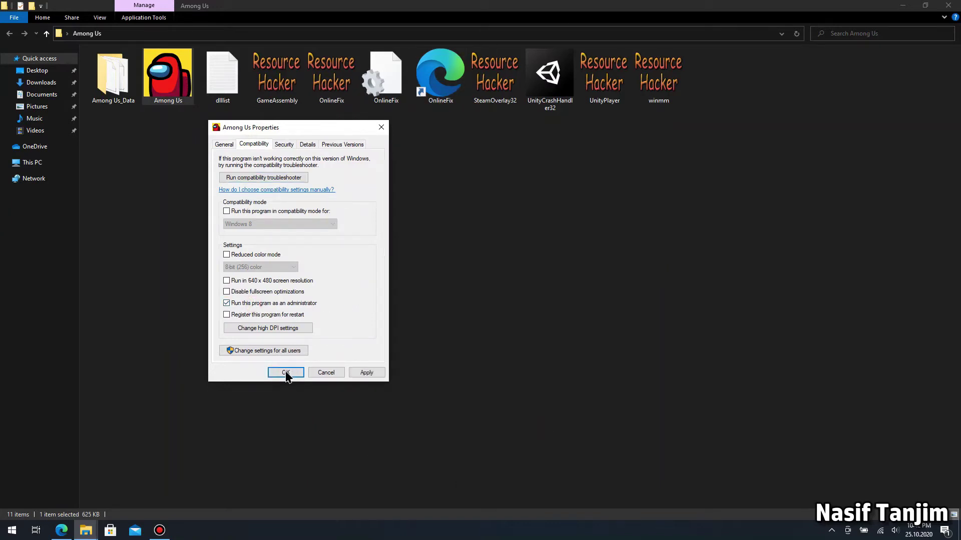
pyautogui.moveTo(218, 165); pyautogui.dragTo(343, 300)
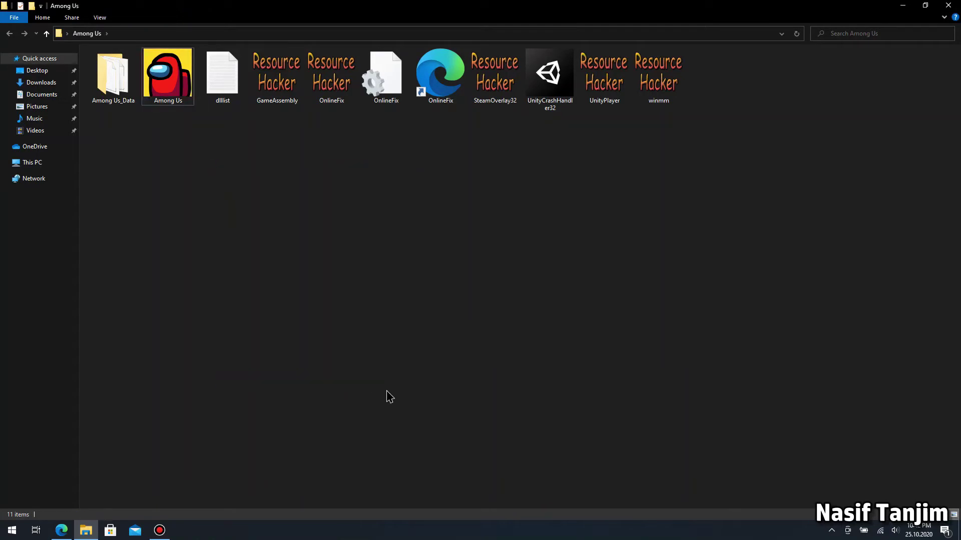
pyautogui.click(904, 6)
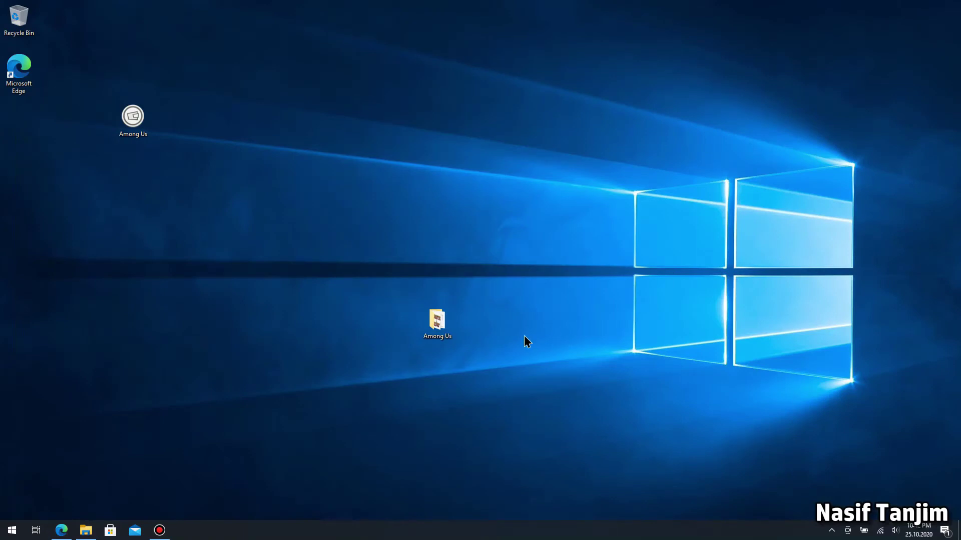
# Step: Set User Account Control to notify only when apps try to make changes, without dimming the desktop, and authorize the settings
pyautogui.press('super+s')
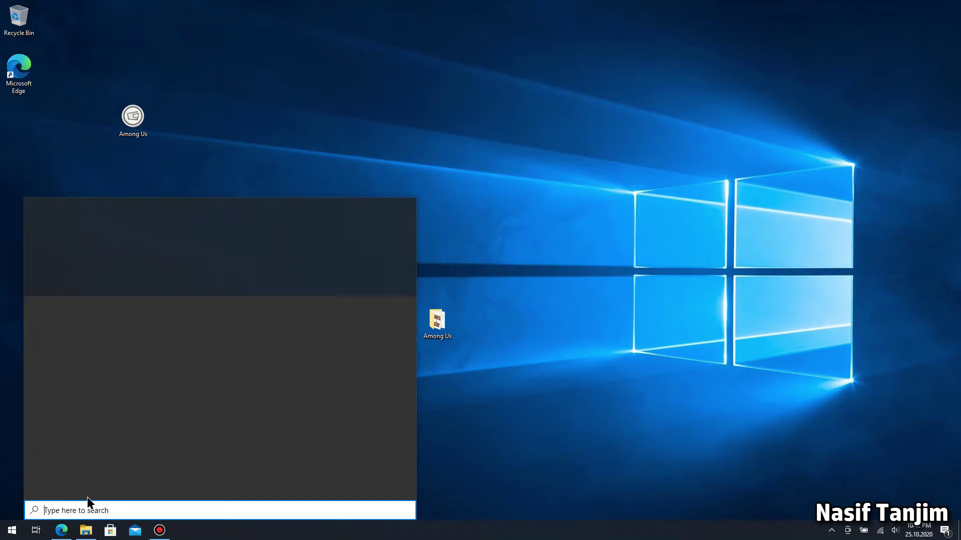
pyautogui.write('uac')
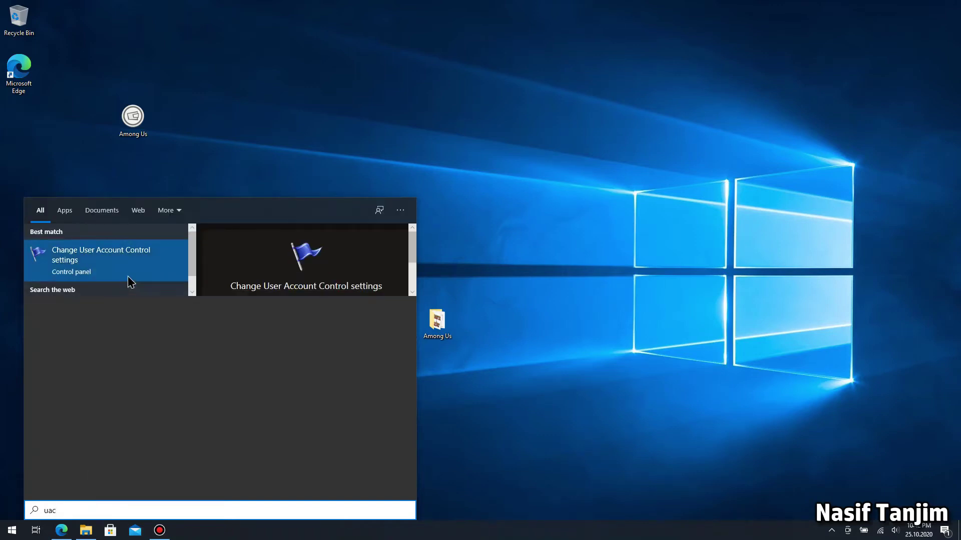
pyautogui.click(182, 254)
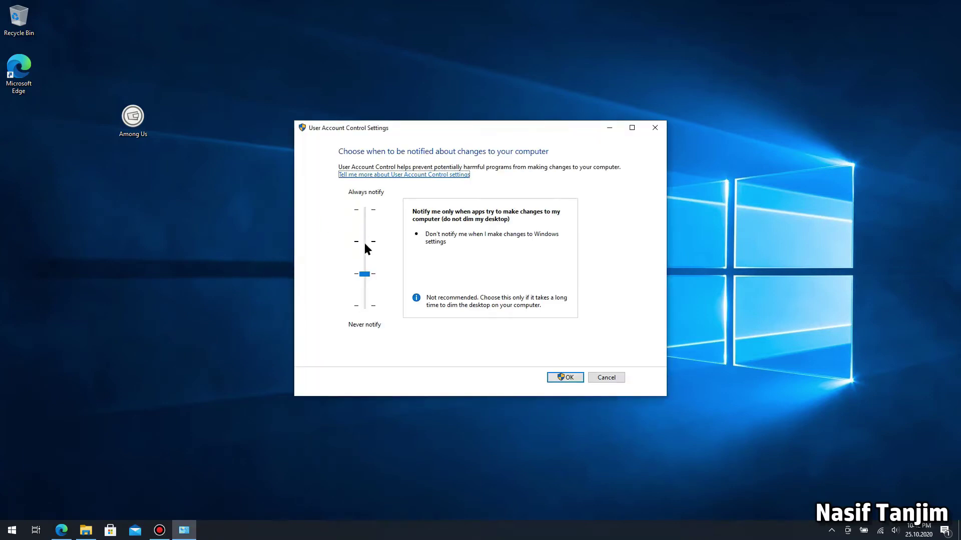
pyautogui.moveTo(365, 277)
pyautogui.mouseDown()
pyautogui.moveTo(367, 251)
pyautogui.moveTo(370, 286)
pyautogui.mouseUp()
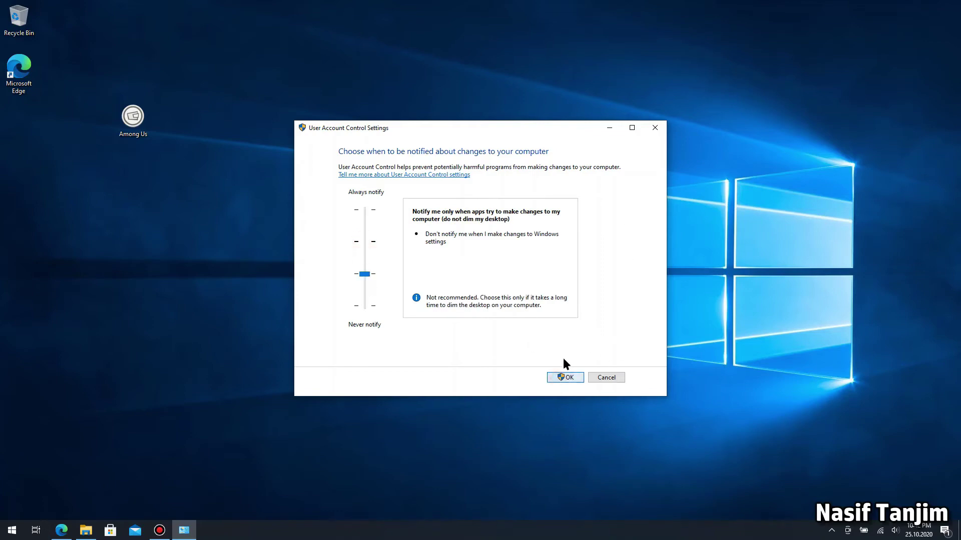
pyautogui.click(565, 377)
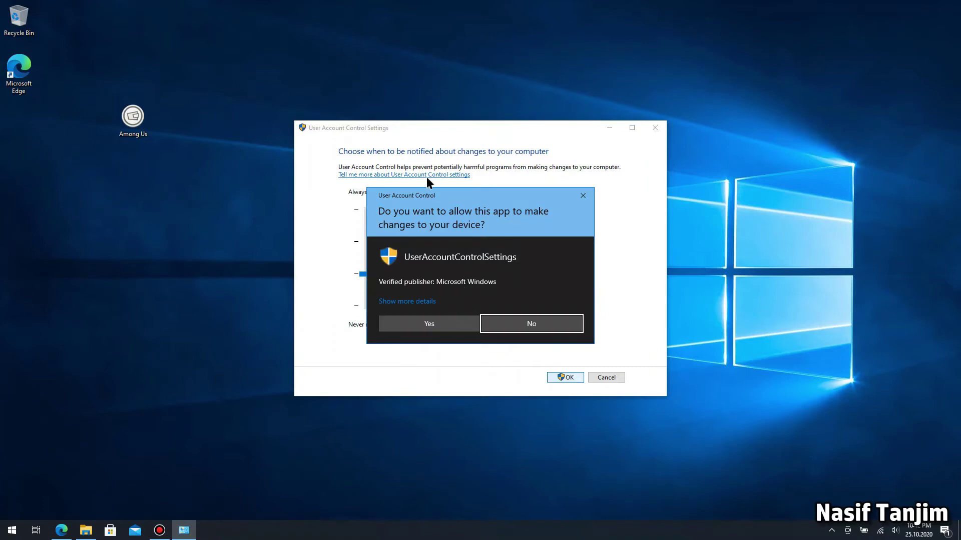
pyautogui.click(442, 324)
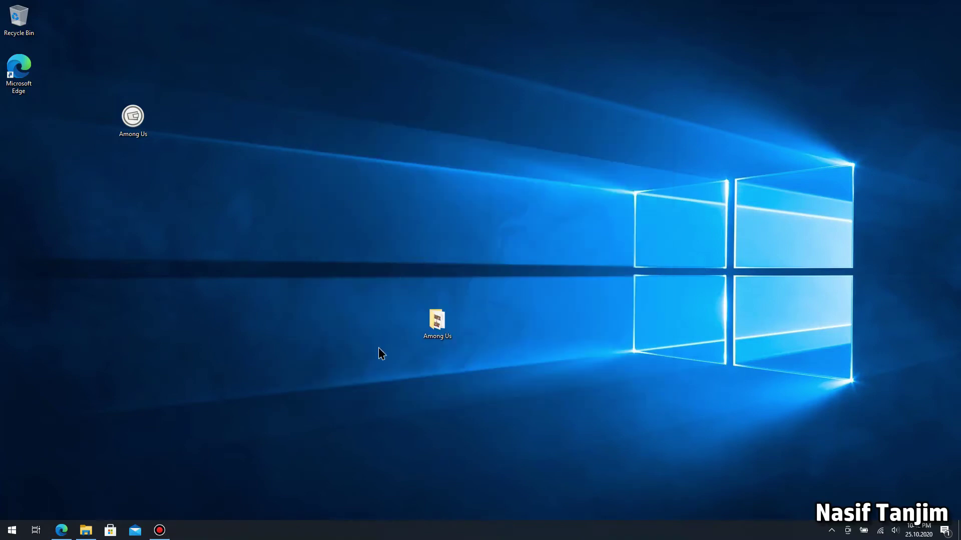
# Step: Copy the Among Us application from its folder, close the folder, and paste a shortcut to the application onto the desktop
pyautogui.click(86, 530)
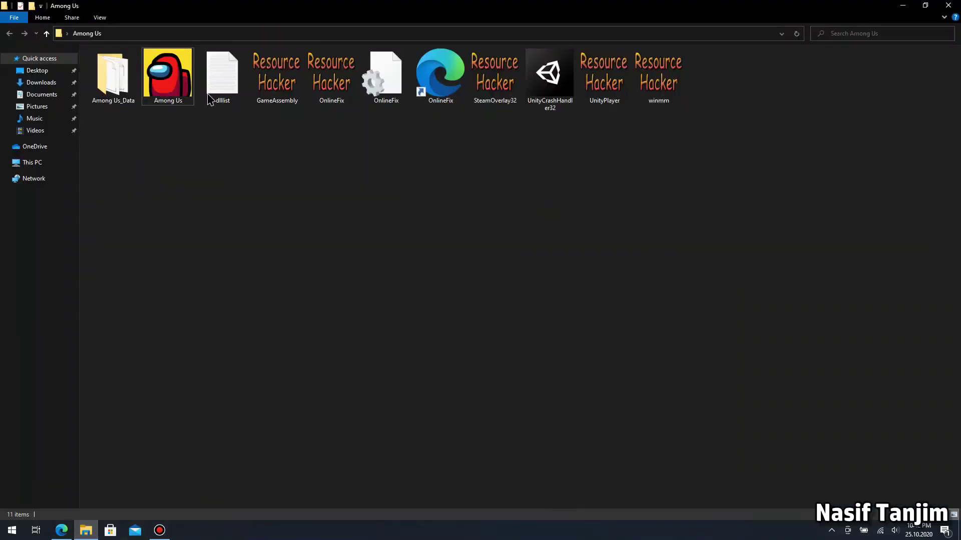
pyautogui.doubleClick(176, 100)
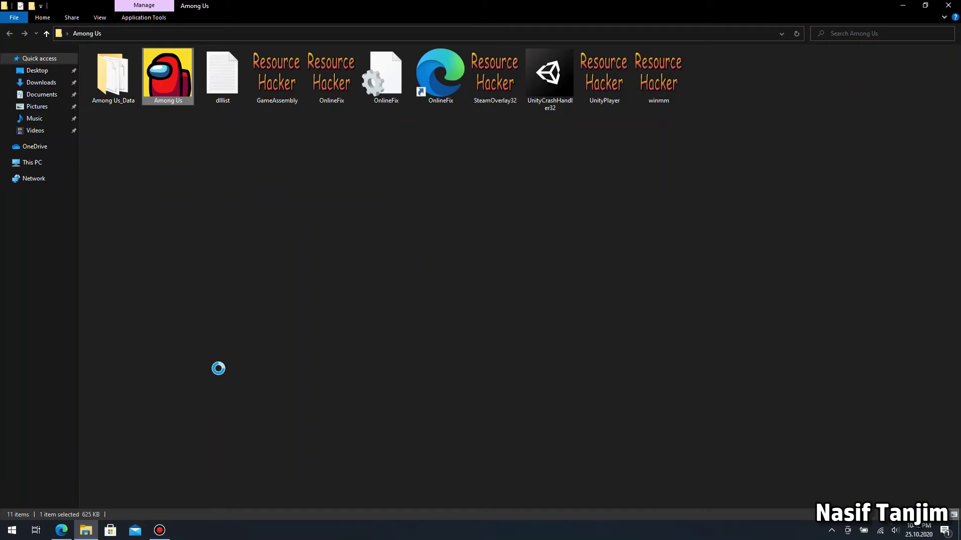
pyautogui.hotkey('shift', 'F10')
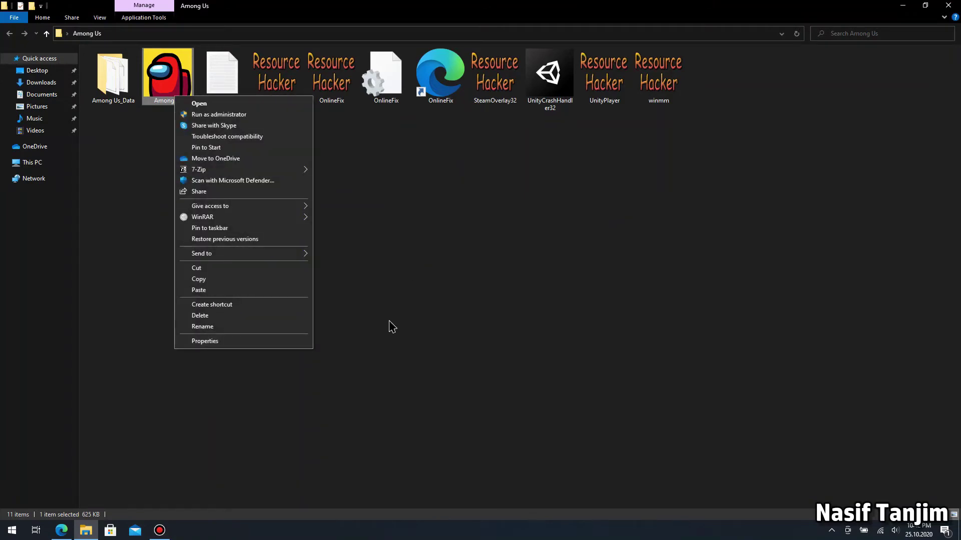
pyautogui.click(378, 221)
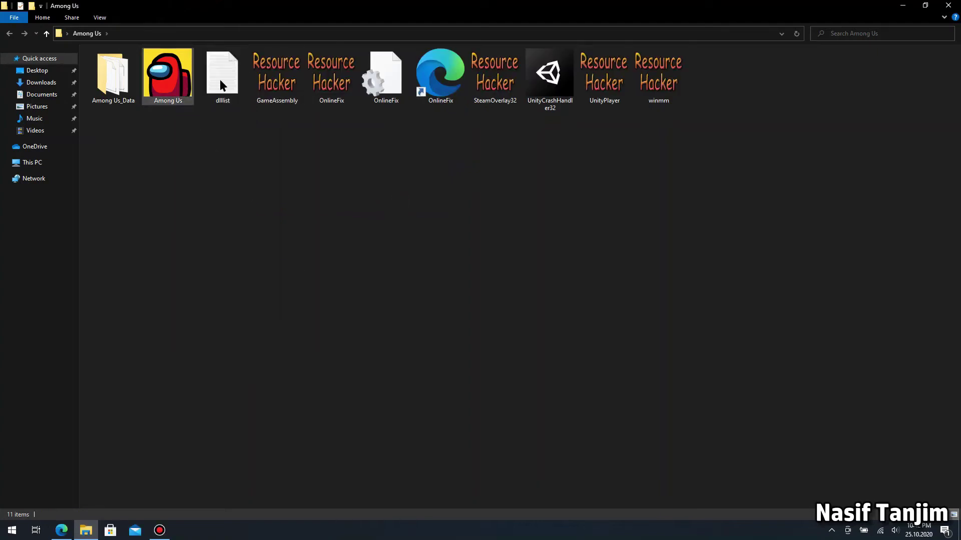
pyautogui.click(165, 76)
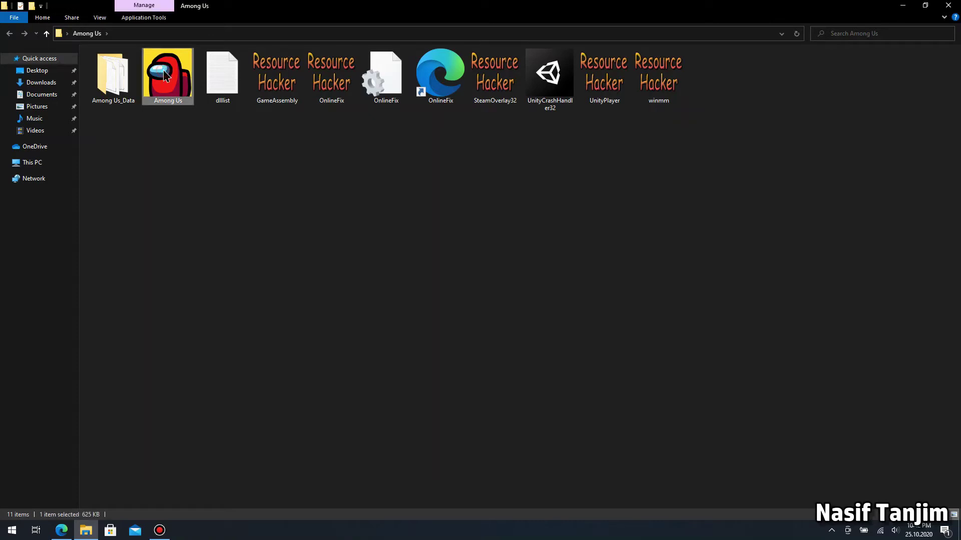
pyautogui.doubleClick(169, 96)
pyautogui.hotkey('shift', 'F10')
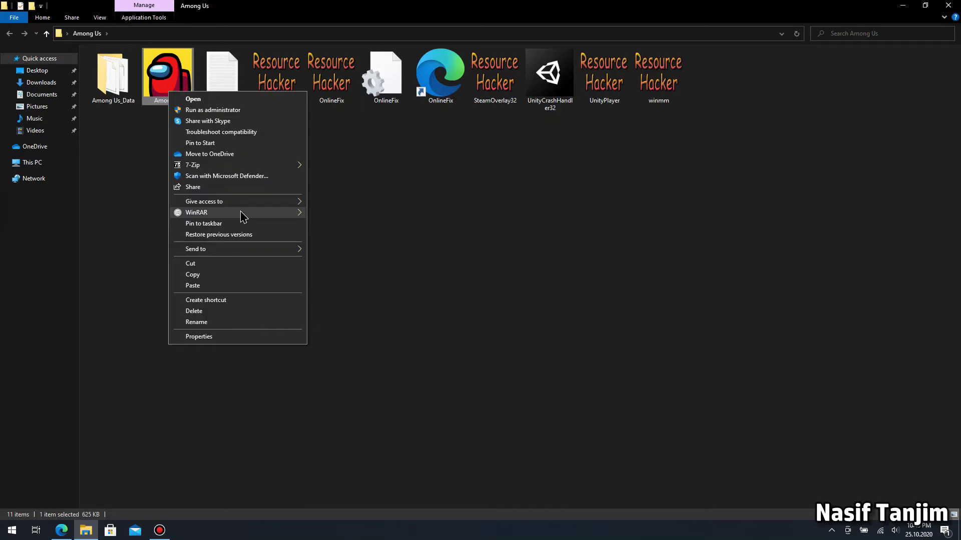
pyautogui.click(213, 276)
pyautogui.click(948, 5)
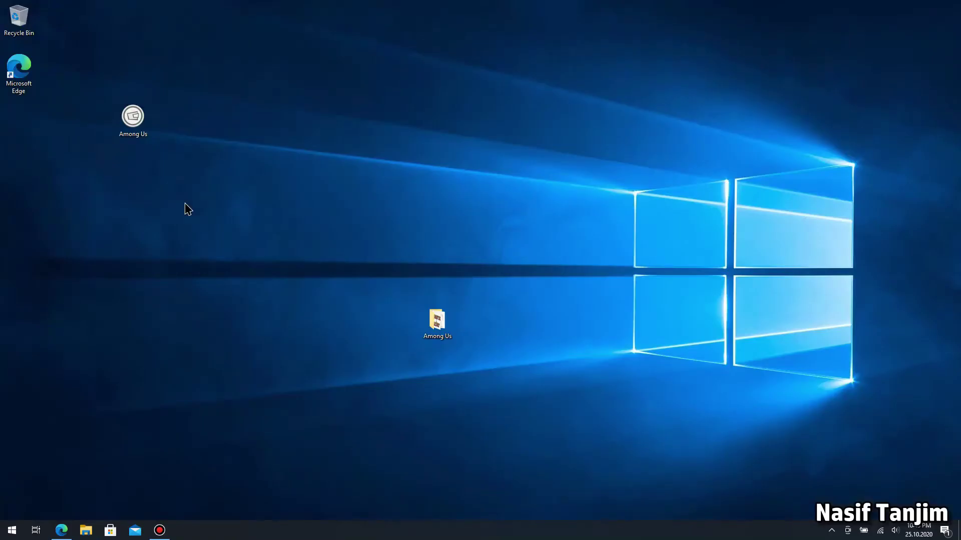
pyautogui.rightClick(185, 203)
pyautogui.click(213, 259)
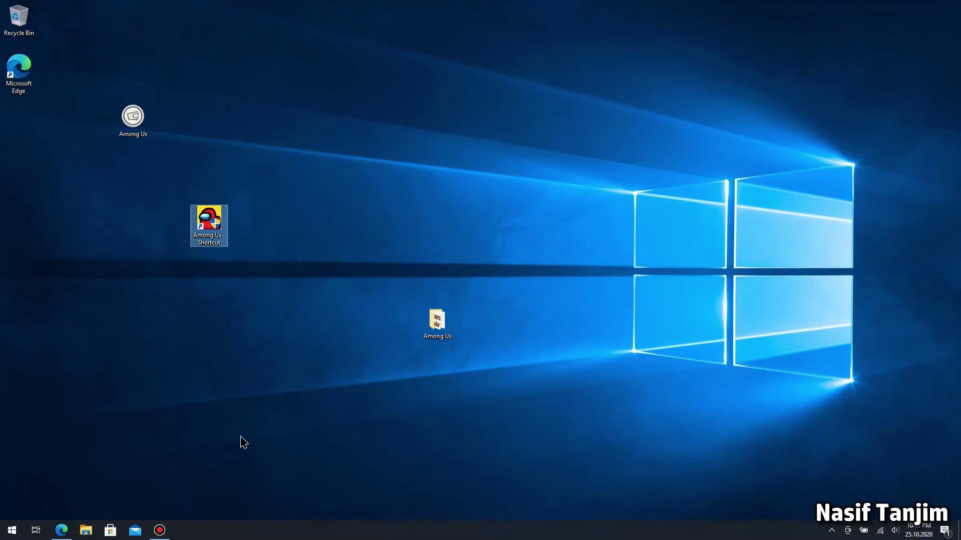
# Step: Minimize the screen recorder window and move the Among Us shortcut away from the other desktop icons
pyautogui.click(159, 530)
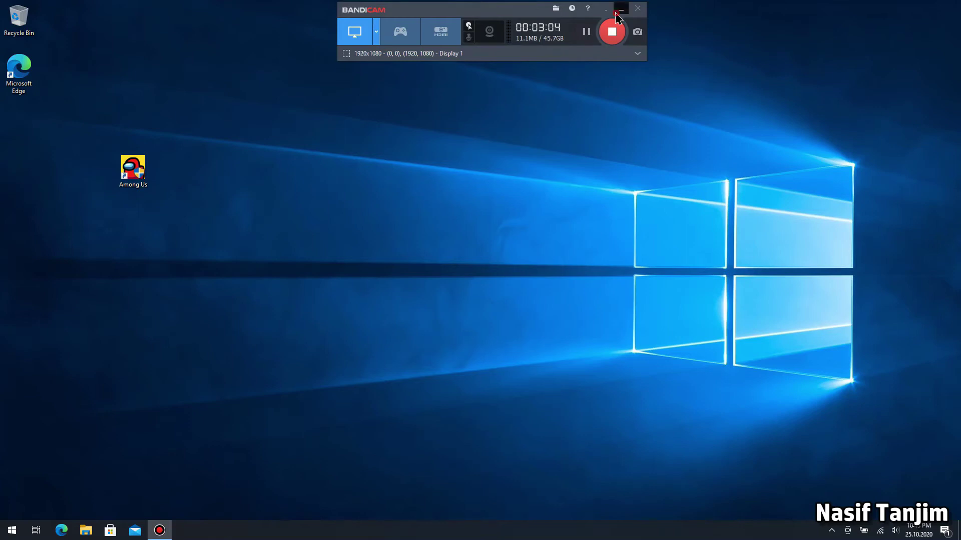
pyautogui.click(621, 8)
pyautogui.moveTo(133, 165); pyautogui.dragTo(285, 216)
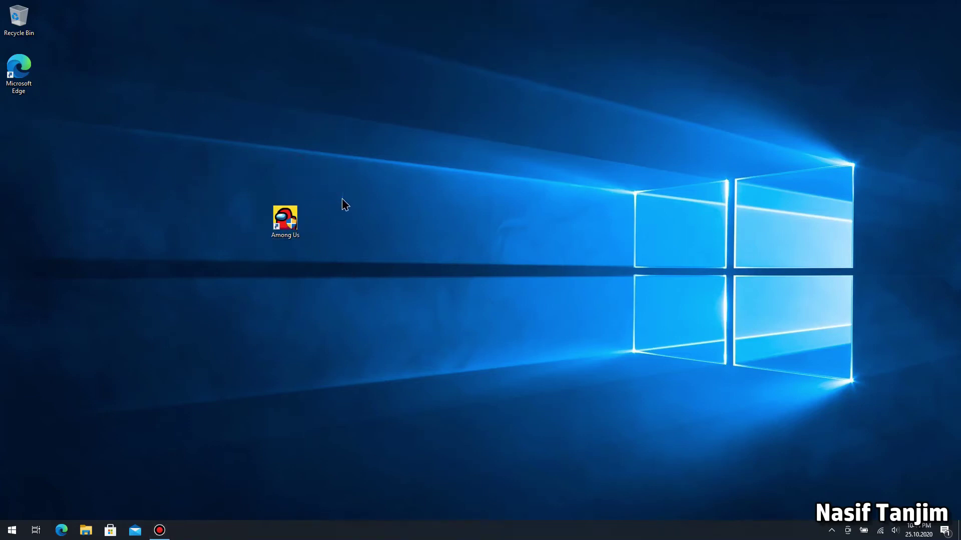
# Step: Launch Among Us from its desktop shortcut and allow Among Us.exe to make changes to the device
pyautogui.doubleClick(293, 223)
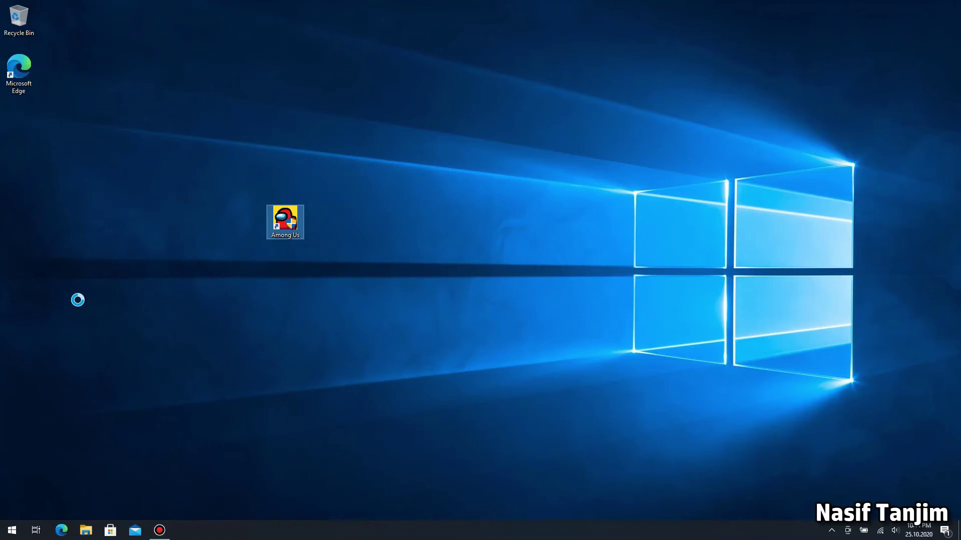
pyautogui.hotkey('shift', 'F10')
pyautogui.press('Escape')
pyautogui.doubleClick(283, 219)
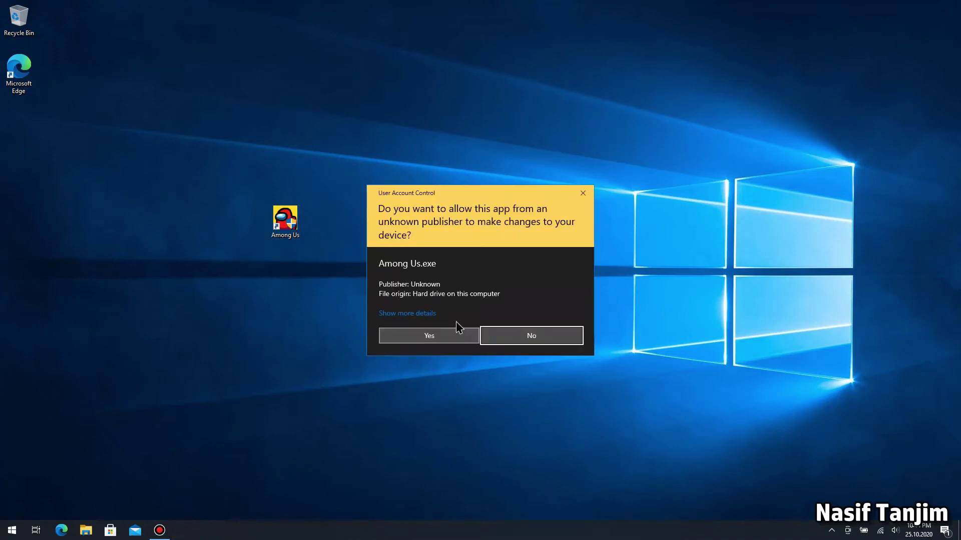
pyautogui.click(444, 333)
# Step: Switch to the loading Among Us game window
pyautogui.moveTo(303, 220); pyautogui.dragTo(479, 321)
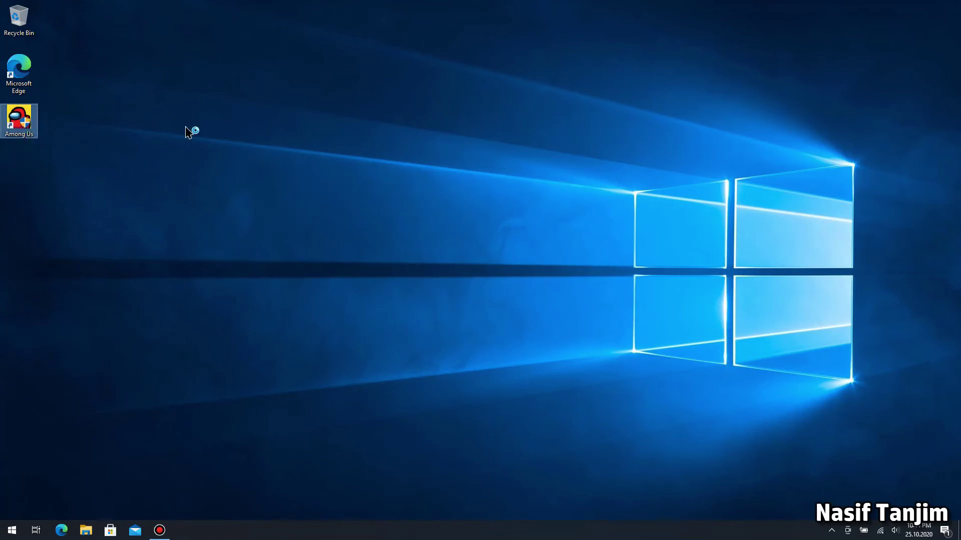
pyautogui.moveTo(186, 131); pyautogui.dragTo(301, 220)
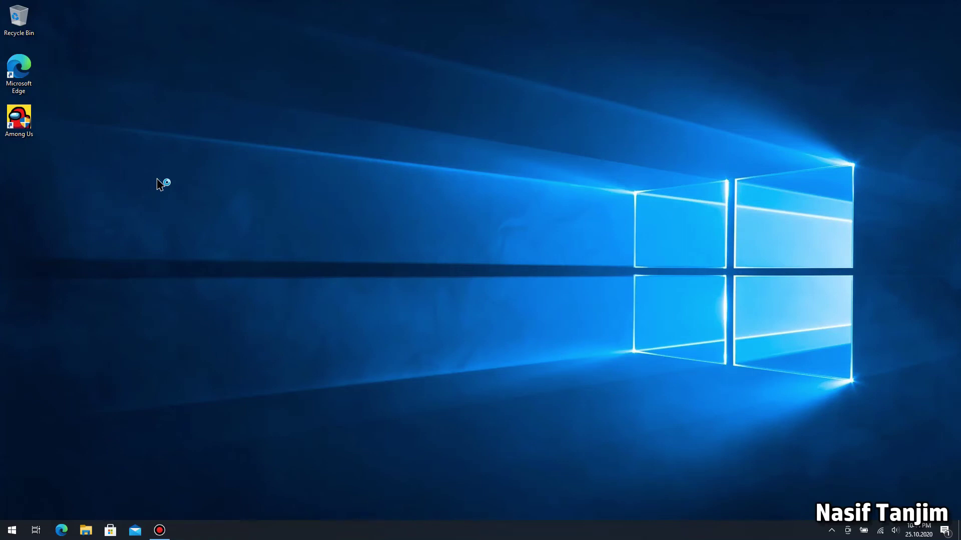
pyautogui.click(166, 537)
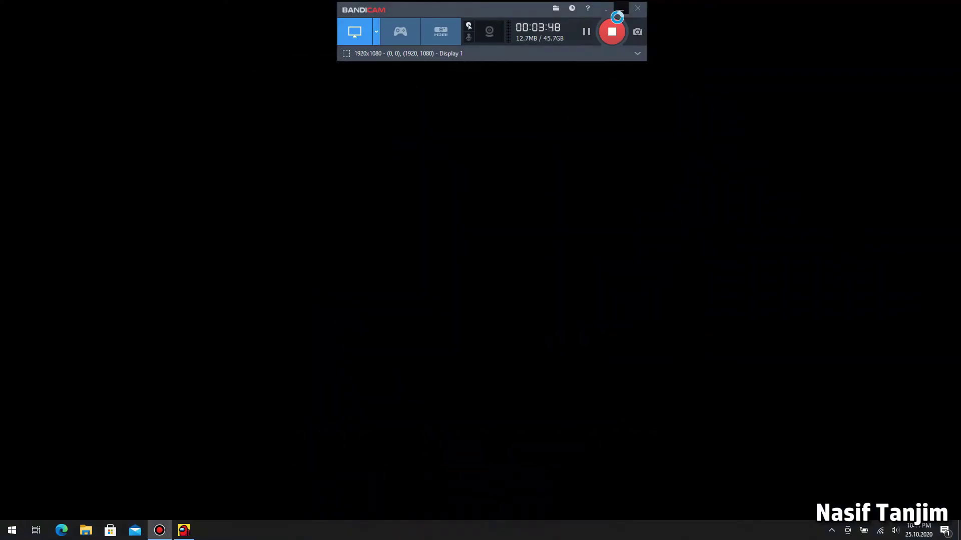
pyautogui.click(178, 537)
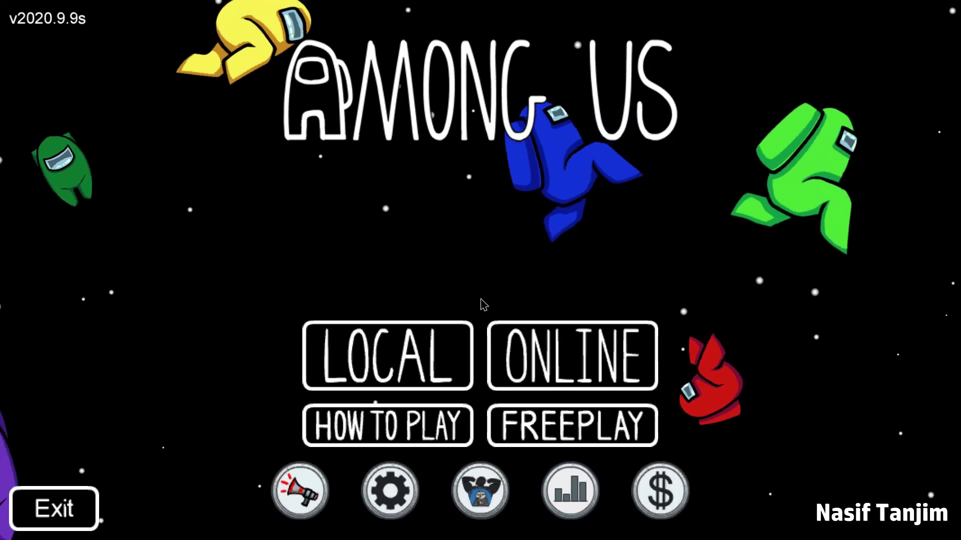
# Step: Look through the game's General, Graphics and Data settings and close them
pyautogui.click(385, 488)
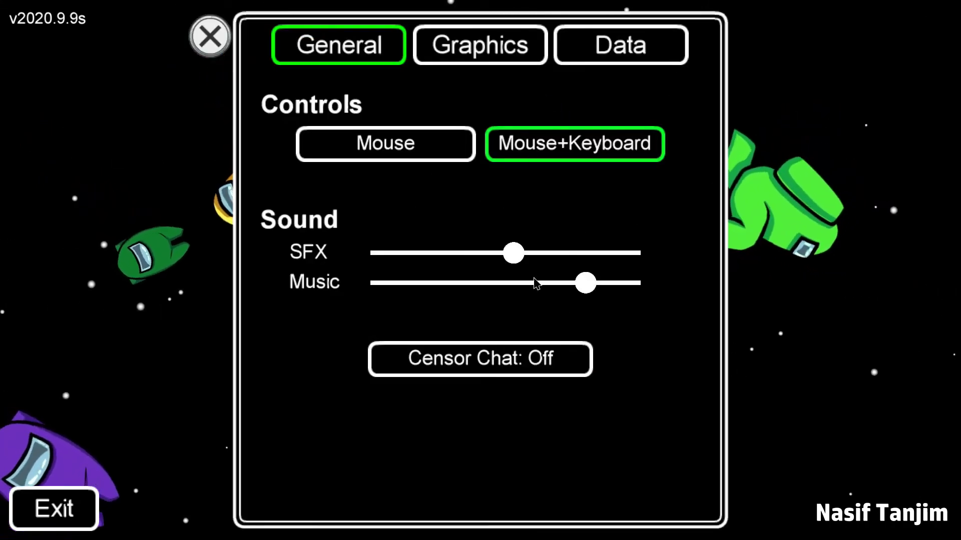
pyautogui.click(481, 45)
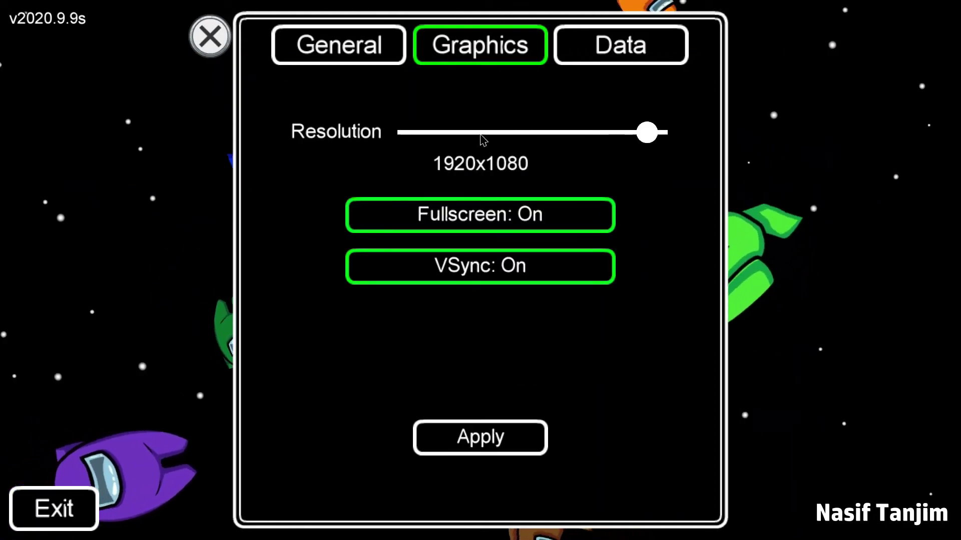
pyautogui.click(580, 54)
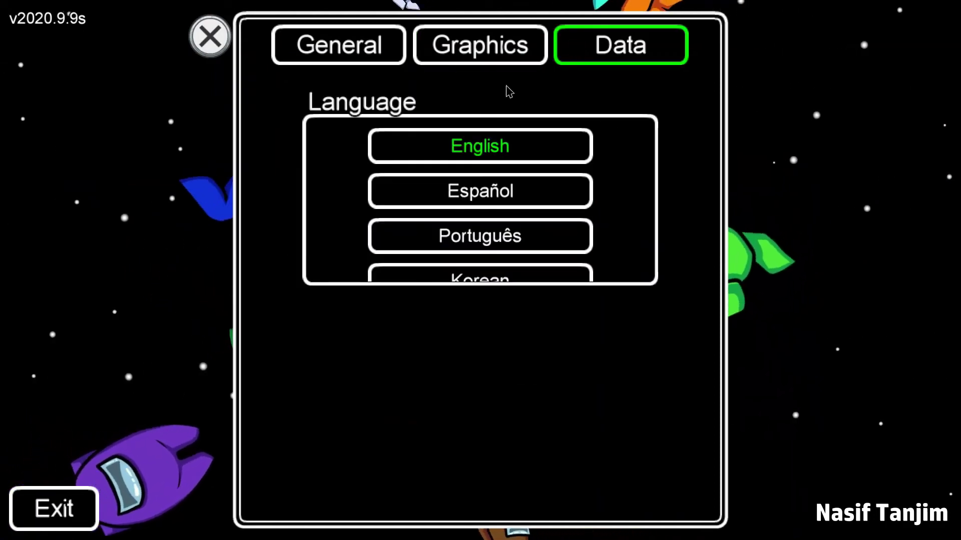
pyautogui.click(209, 36)
# Step: Look at the online play screen's region list and player name field, and return to the main menu
pyautogui.click(505, 353)
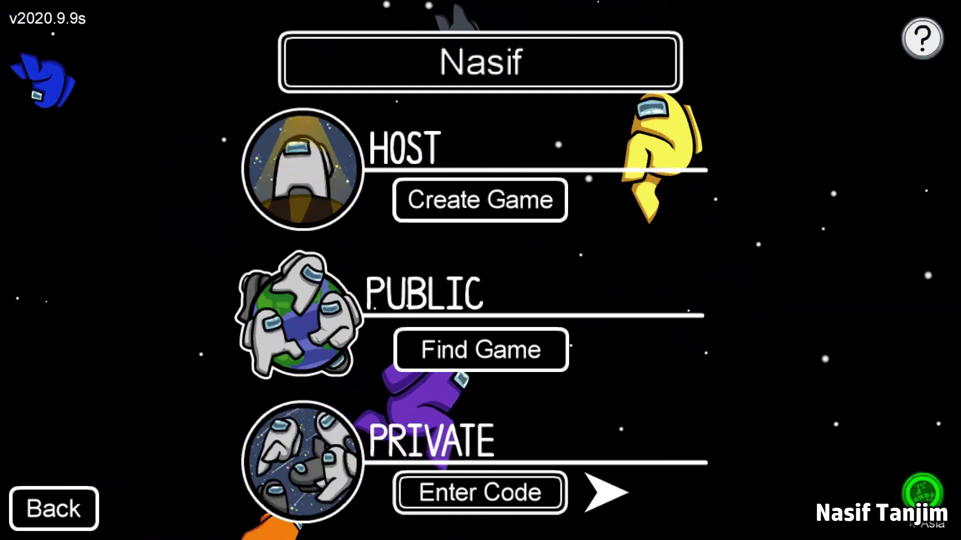
pyautogui.click(922, 493)
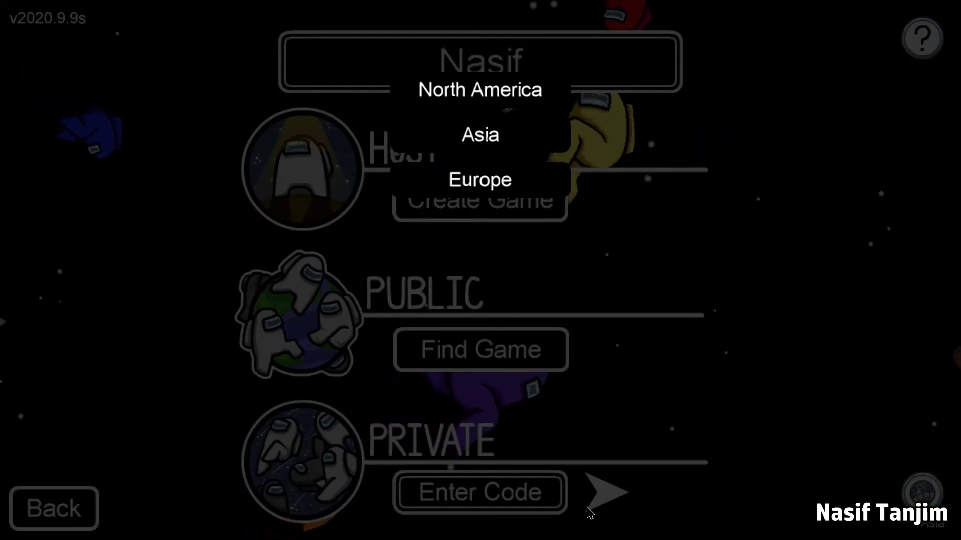
pyautogui.click(783, 287)
pyautogui.click(536, 61)
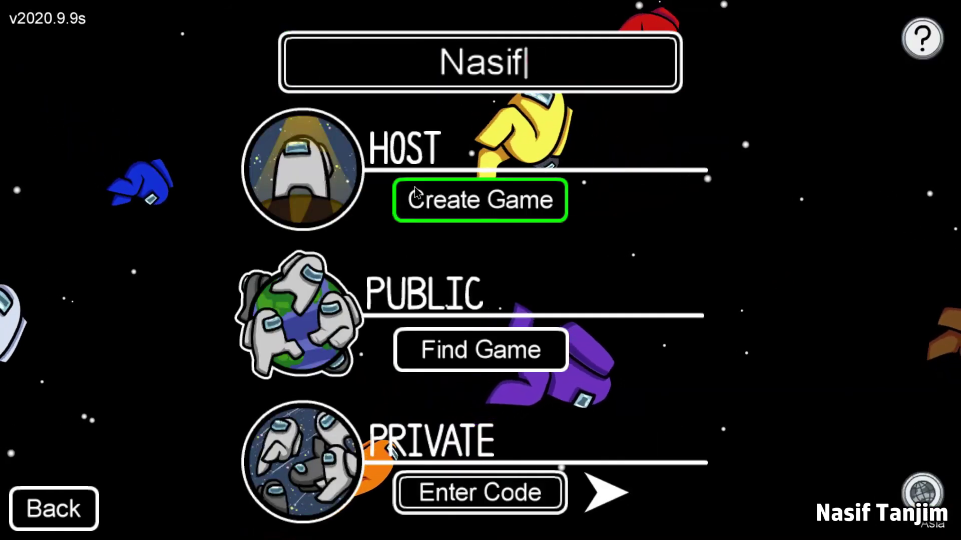
pyautogui.click(52, 509)
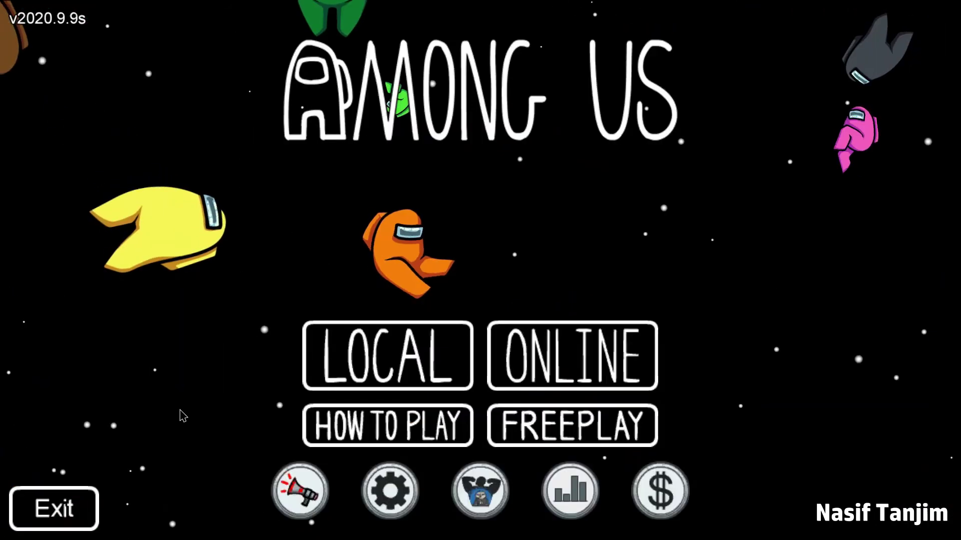
# Step: Try to join the second listed public online game on The Skeld map, and return to the main menu
pyautogui.click(560, 375)
pyautogui.click(538, 360)
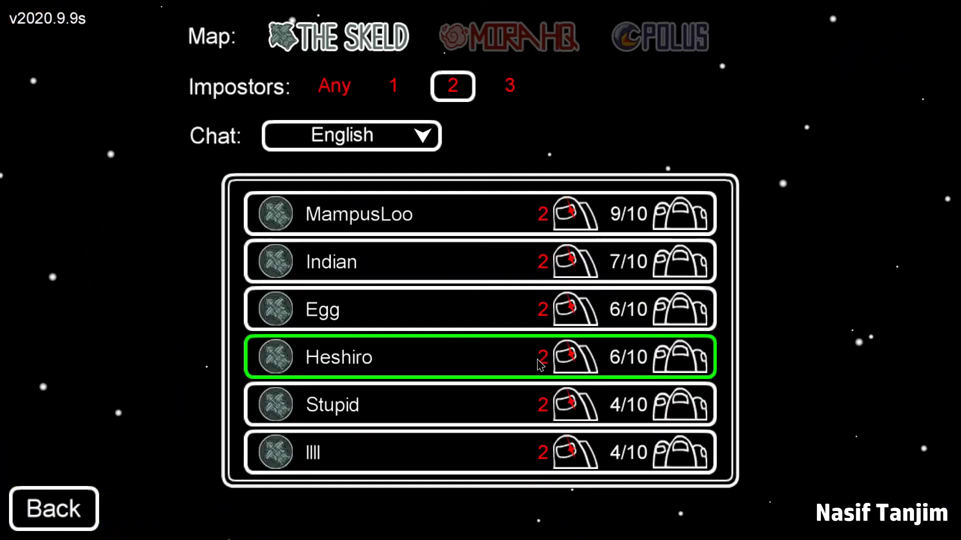
pyautogui.click(444, 276)
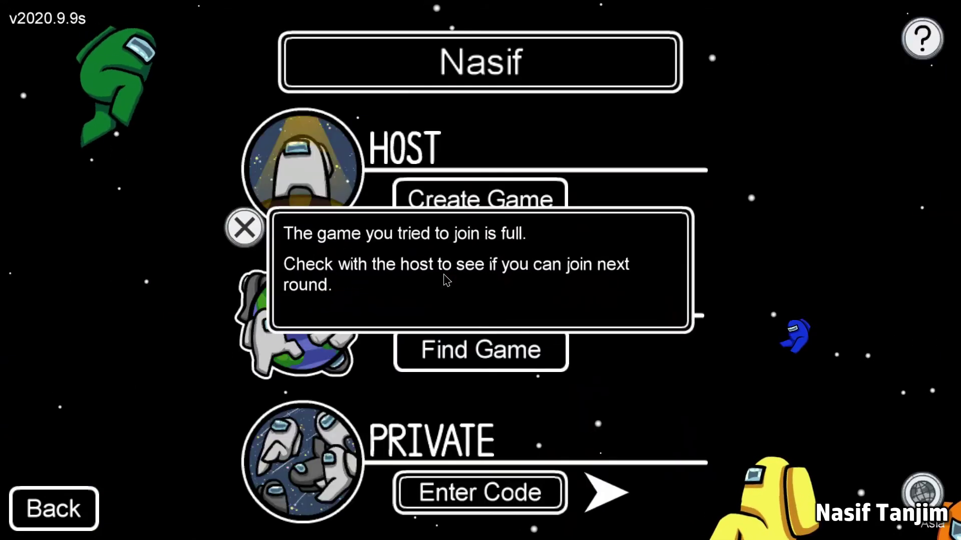
pyautogui.click(249, 253)
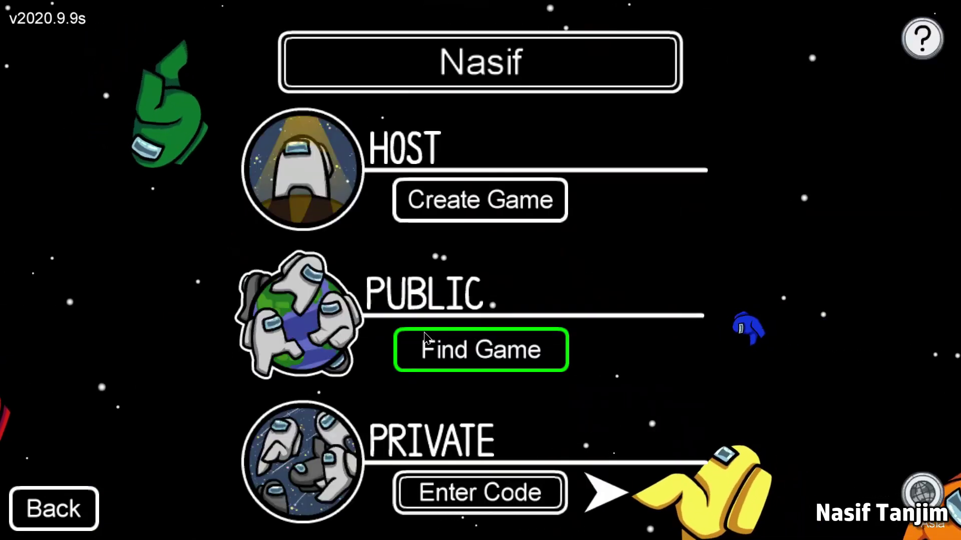
pyautogui.click(61, 507)
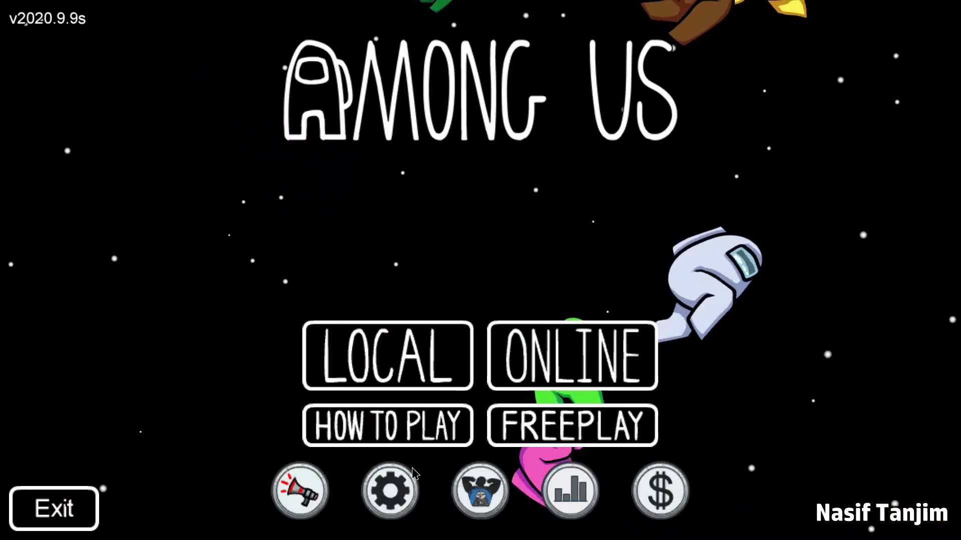
# Step: Start a Freeplay session on The Skeld and walk the character around the Cafeteria to the laptop
pyautogui.click(525, 417)
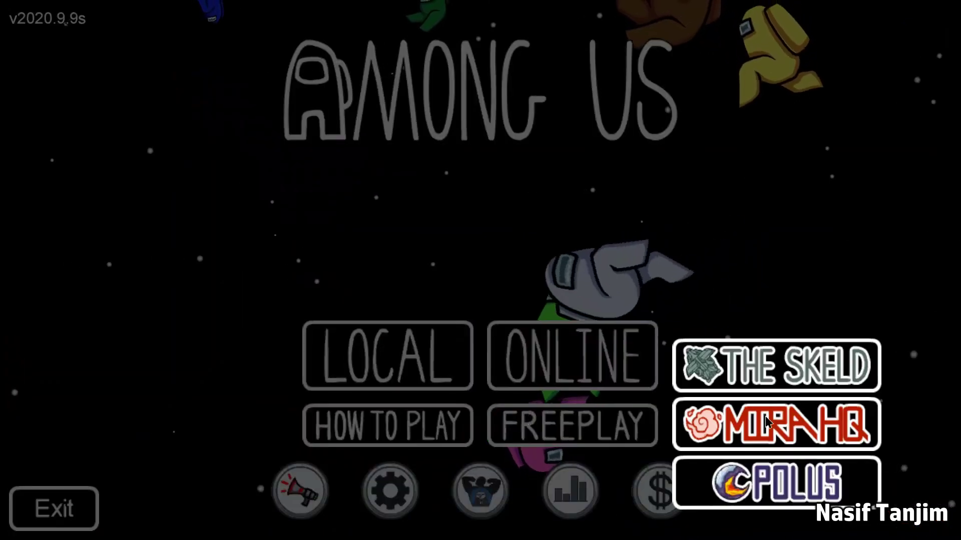
pyautogui.click(773, 381)
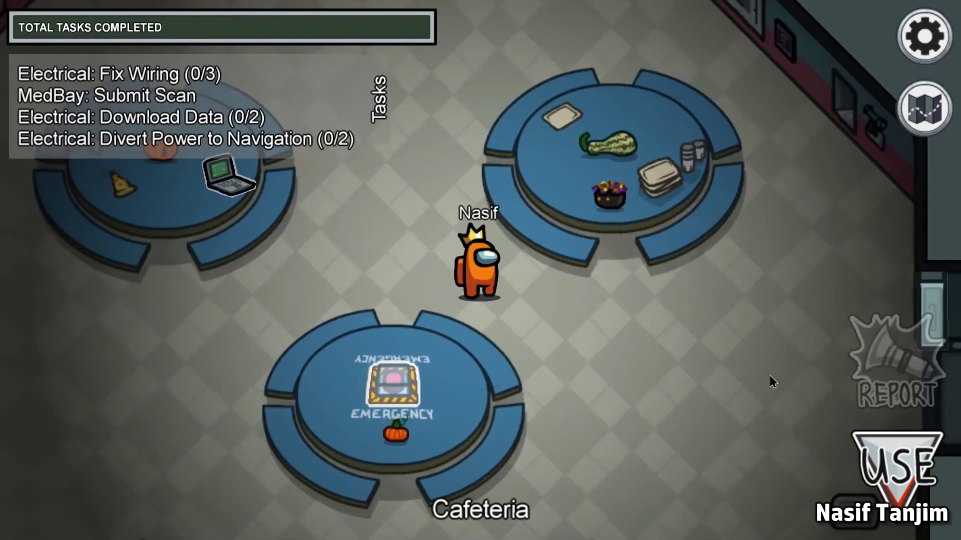
pyautogui.press('w')
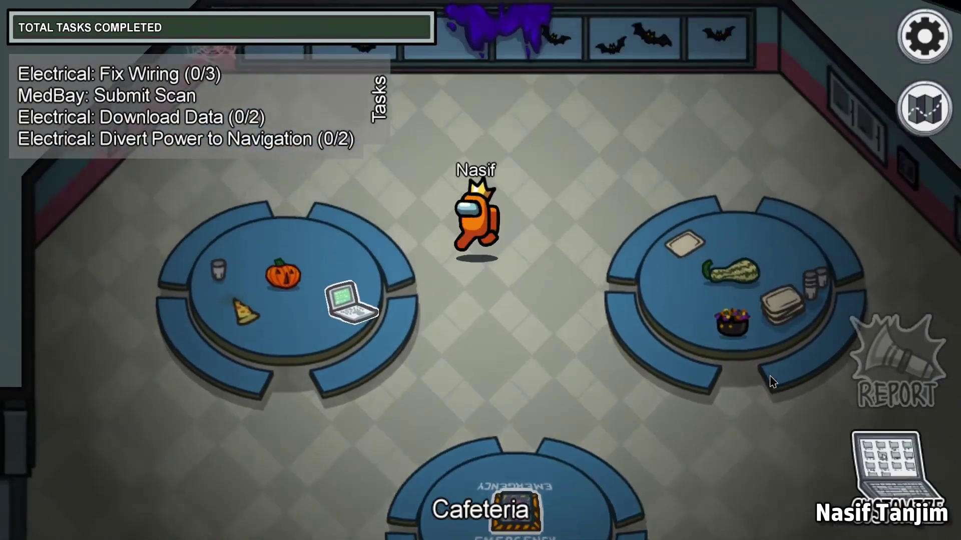
pyautogui.press('d')
pyautogui.press('s')
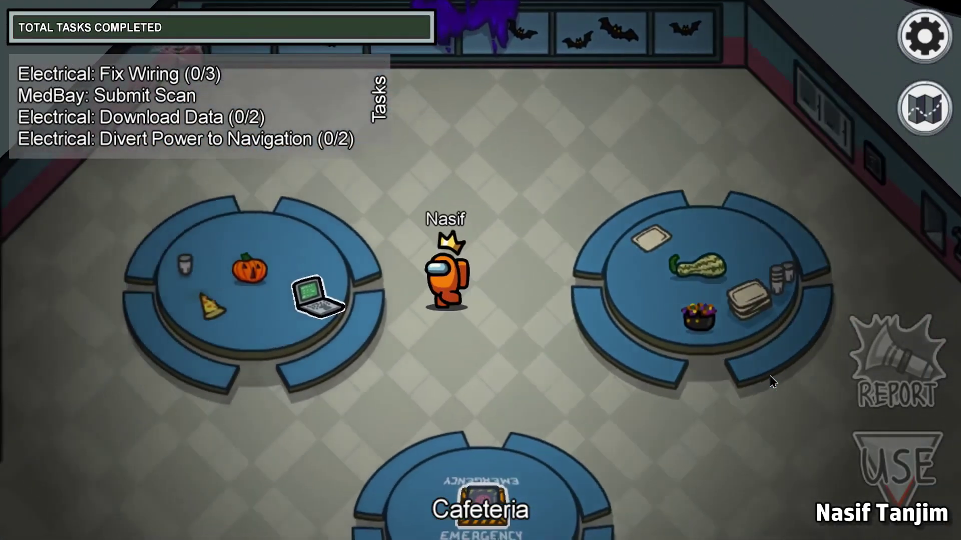
pyautogui.press('a')
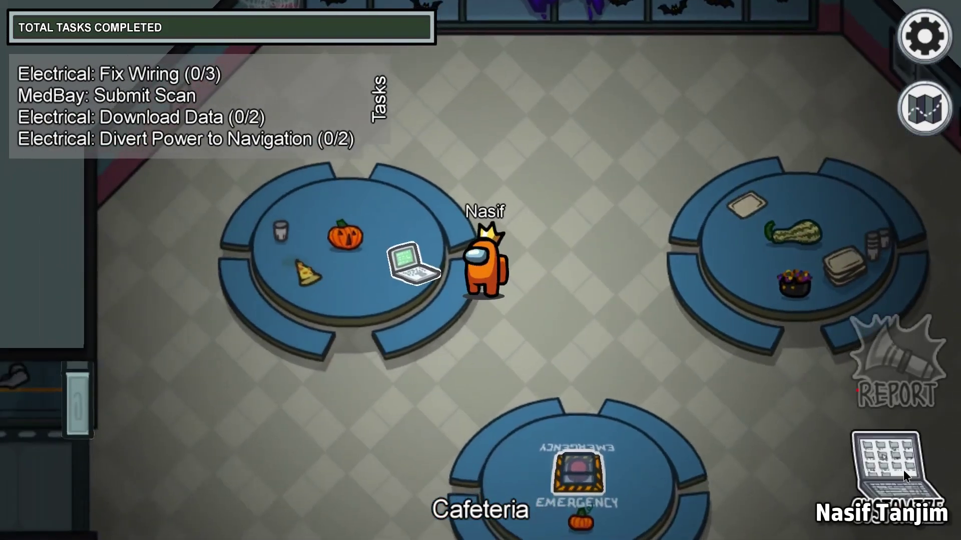
# Step: Open and close the Cafeteria laptop's customization screen, and leave the Freeplay session for the main menu
pyautogui.click(902, 469)
pyautogui.click(236, 68)
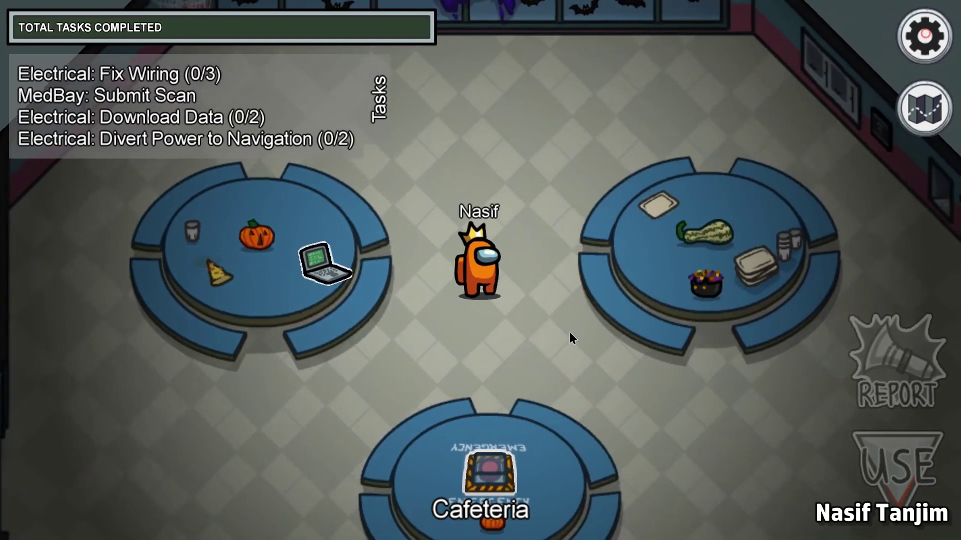
pyautogui.press('Escape')
pyautogui.click(463, 428)
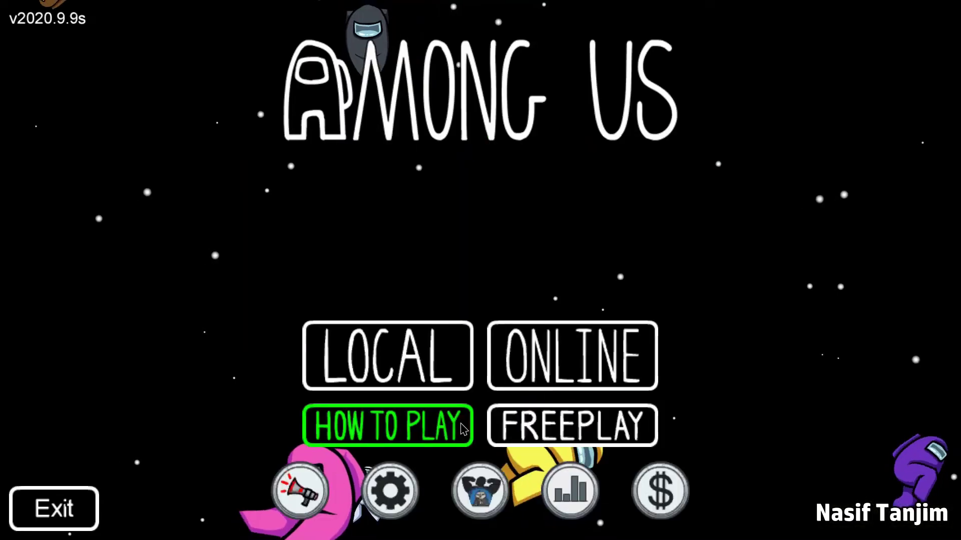
# Step: Create a local game and walk the character around the lobby to the customization laptop
pyautogui.click(408, 376)
pyautogui.click(492, 188)
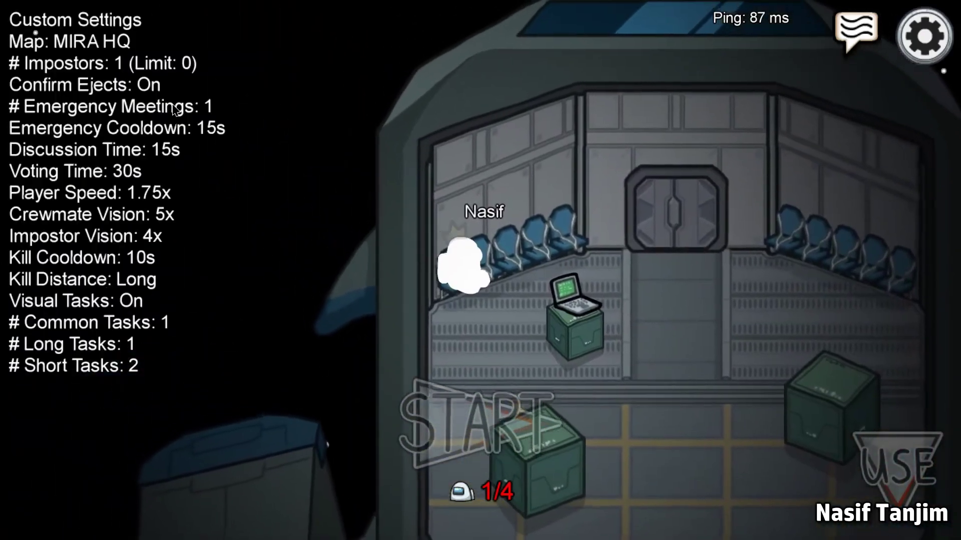
pyautogui.press('w')
pyautogui.press('d')
pyautogui.press('s')
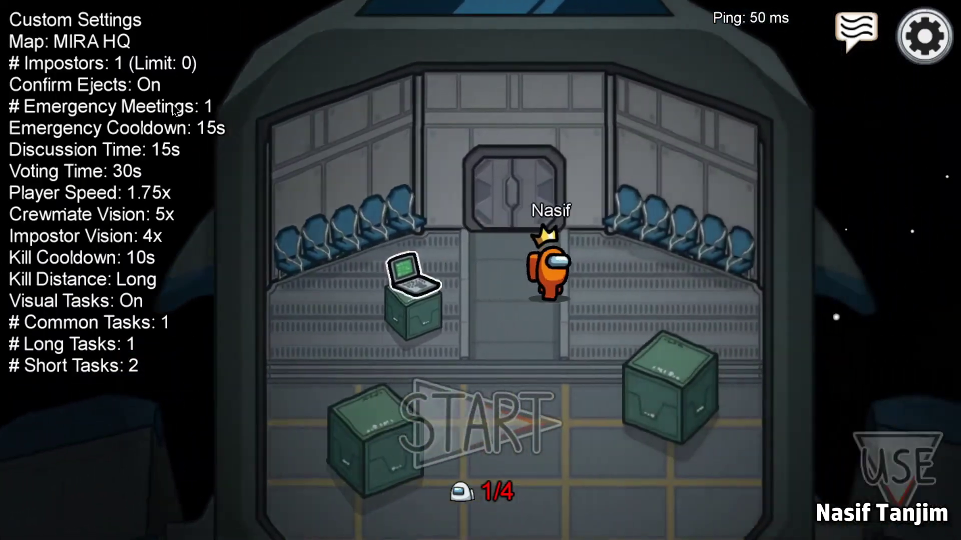
pyautogui.press('a')
pyautogui.press('w')
pyautogui.press('d')
pyautogui.press('a')
pyautogui.press('w')
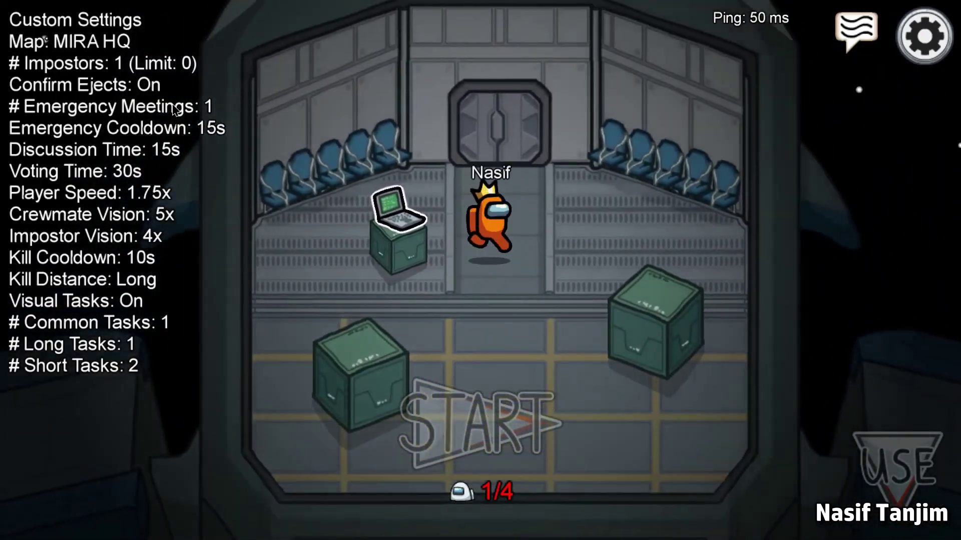
pyautogui.press('s')
pyautogui.press('a')
pyautogui.press('w')
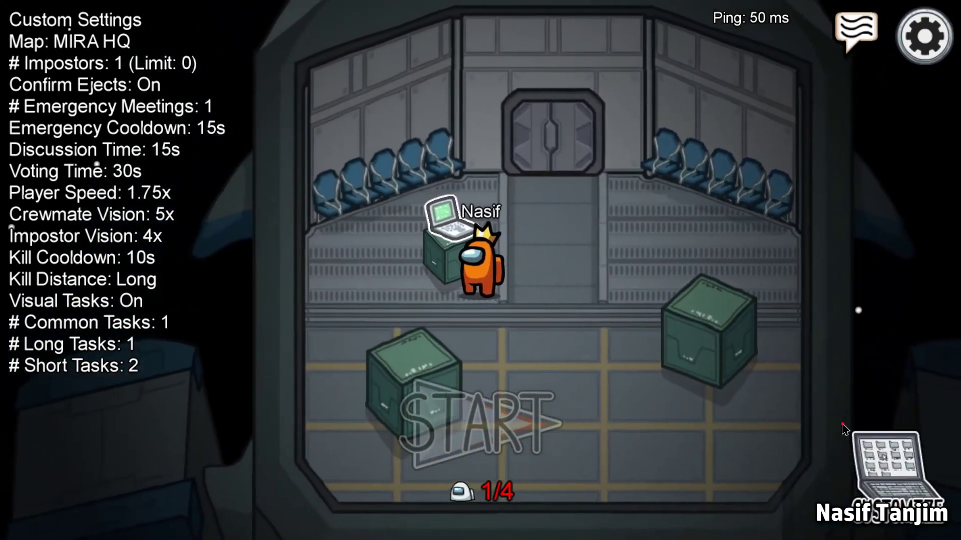